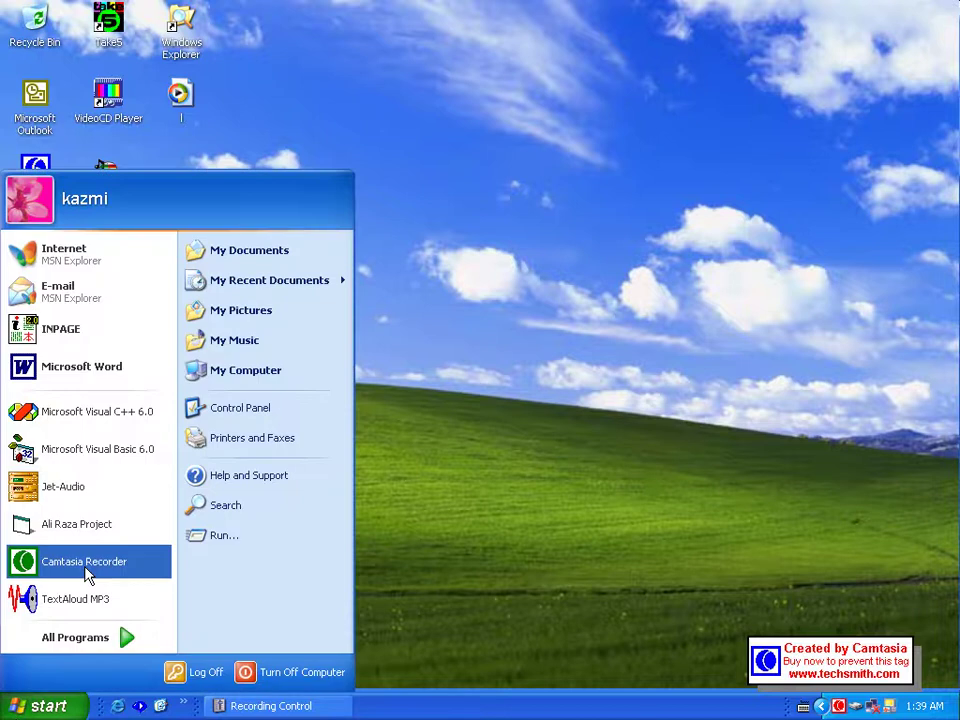
Start Microsoft Visual Basic 6.0 and create a new Standard EXE project
left_click(145, 457)
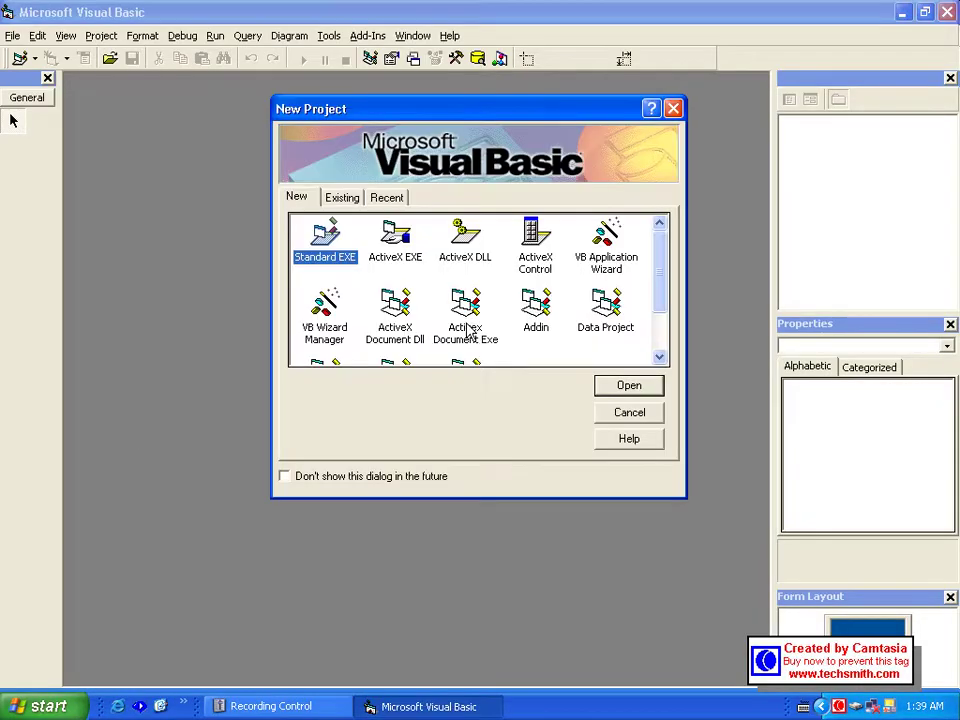
left_click(611, 386)
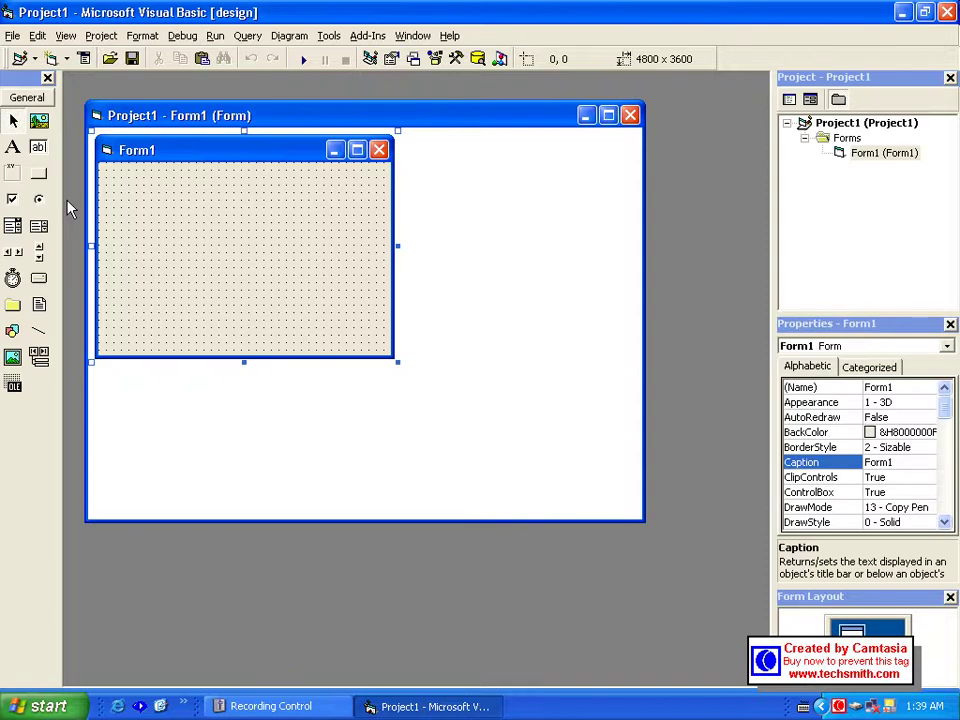
Draw a command button of about 1215 x 735 in the upper part of the form and a text box below it
left_click_drag(39, 173, 270, 244)
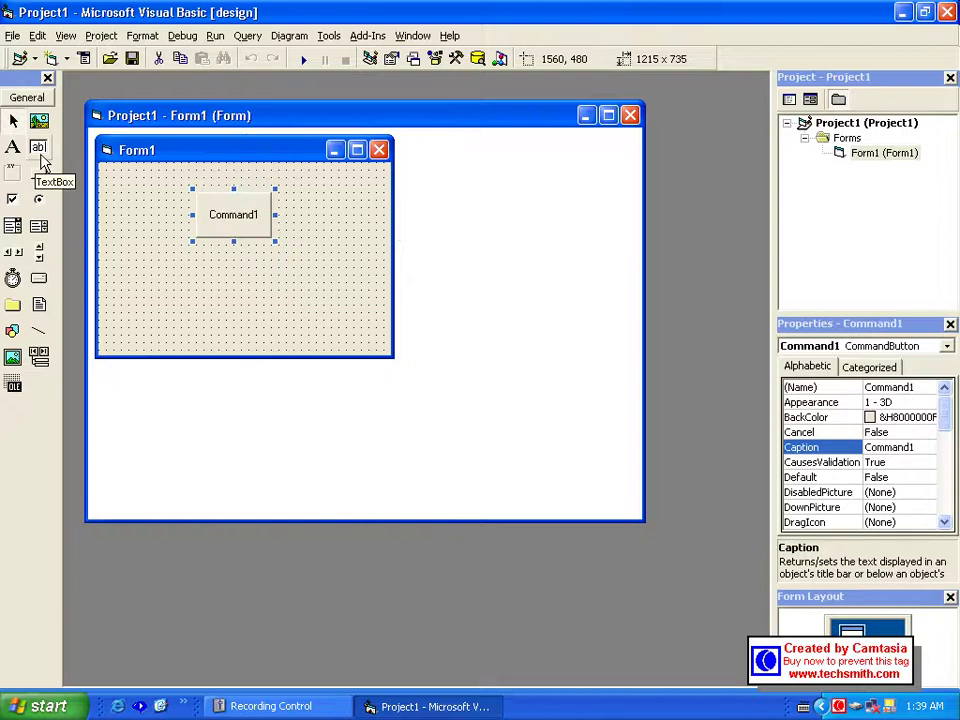
left_click(40, 152)
left_click_drag(40, 152, 157, 227)
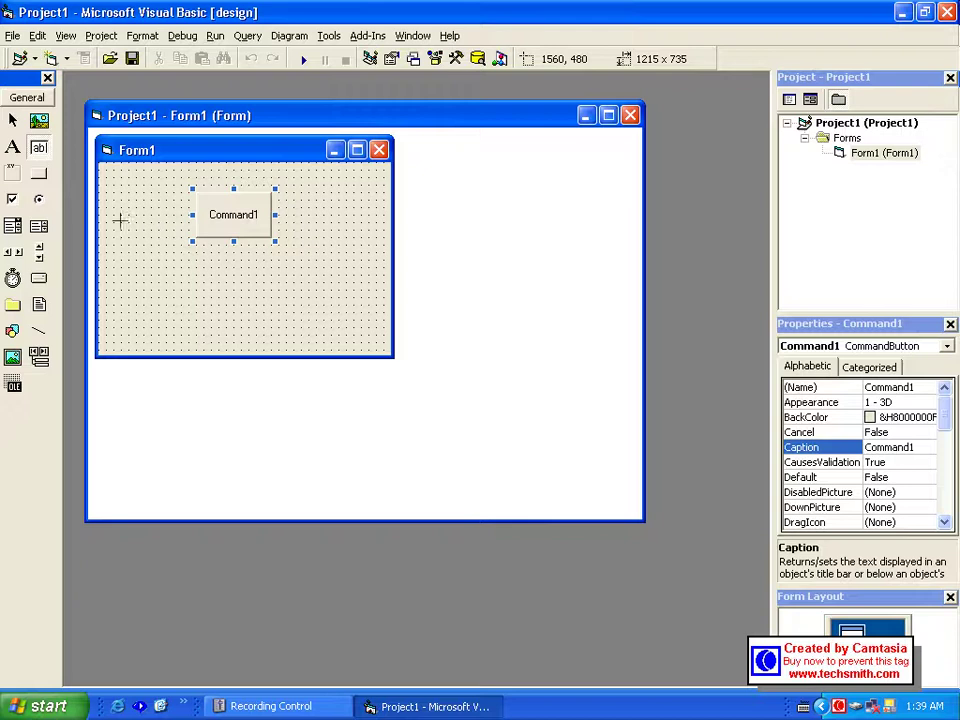
left_click_drag(160, 284, 233, 328)
left_click(213, 207)
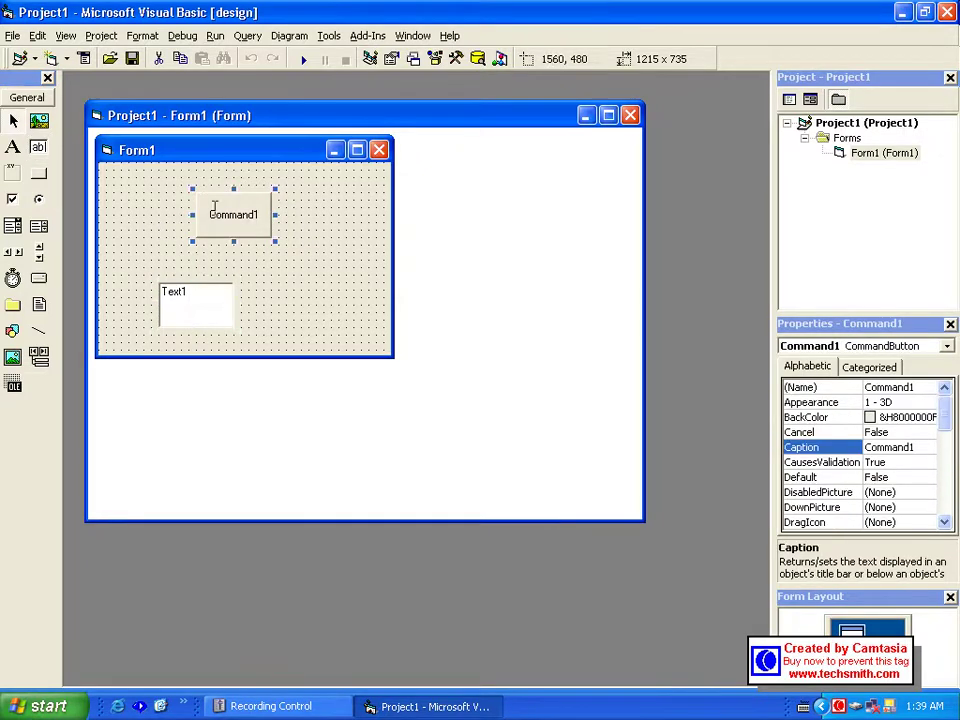
double_click(214, 207)
key("ctrl+v")
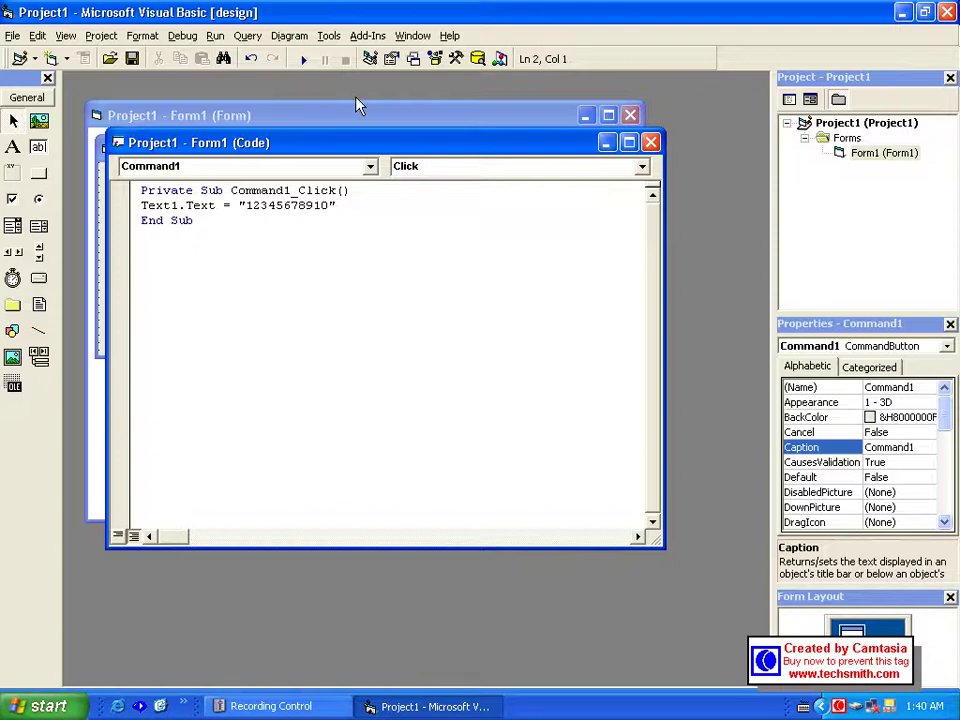
Run the project, test the Command1 button, and close the running form
left_click(303, 60)
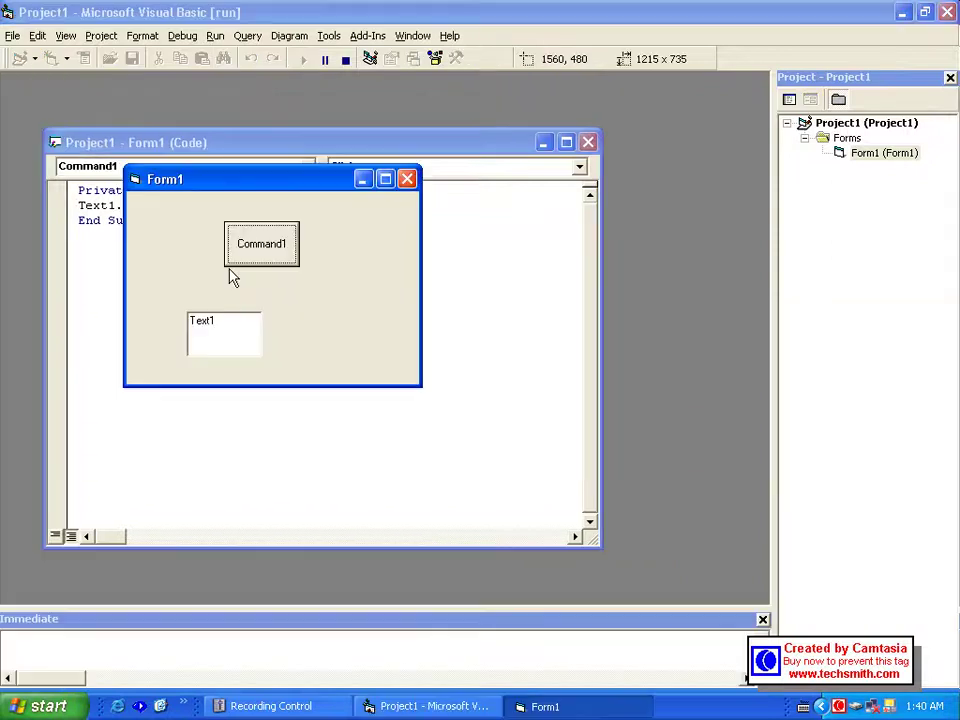
left_click(236, 262)
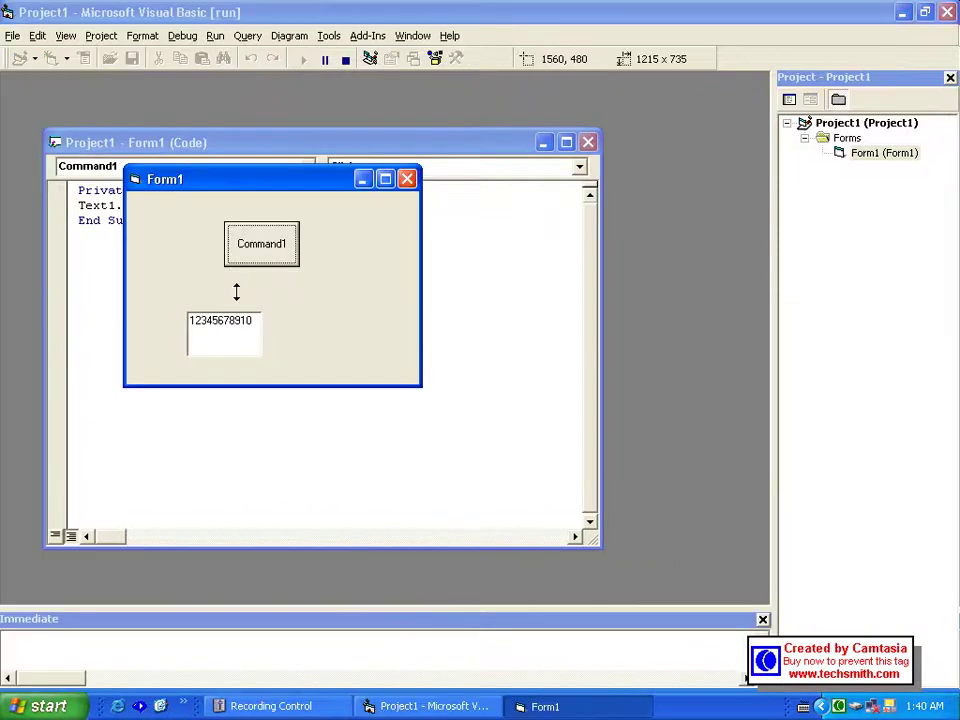
left_click(408, 179)
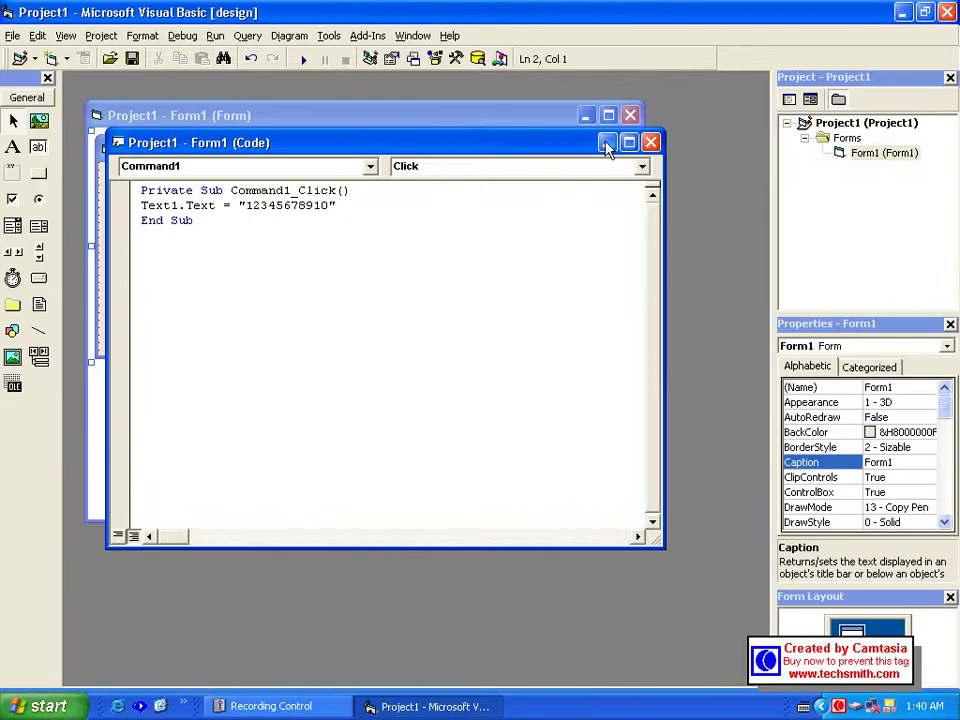
Close the code window, enlarge the text box to about 1935 x 1095, and place it below the command button at about 960, 1560
left_click(650, 143)
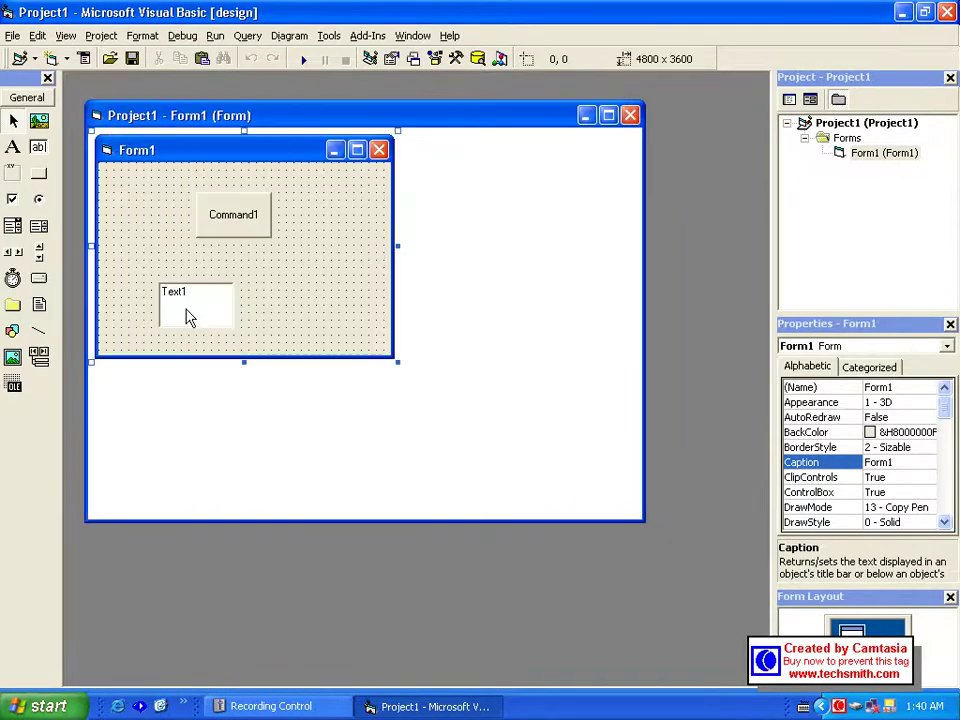
left_click_drag(190, 317, 223, 303)
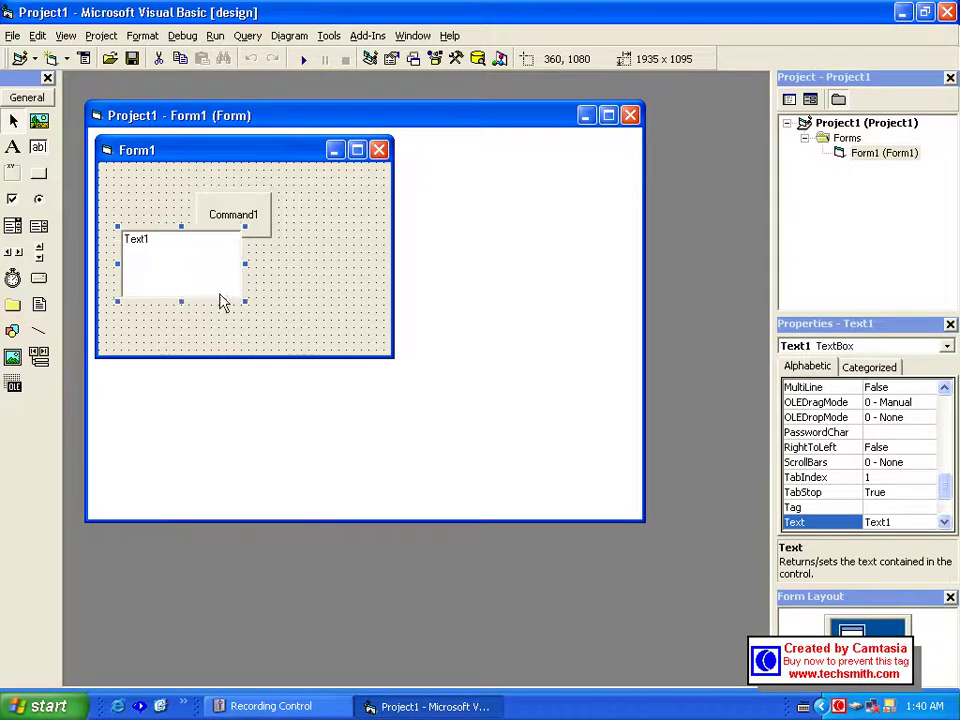
left_click_drag(204, 254, 241, 284)
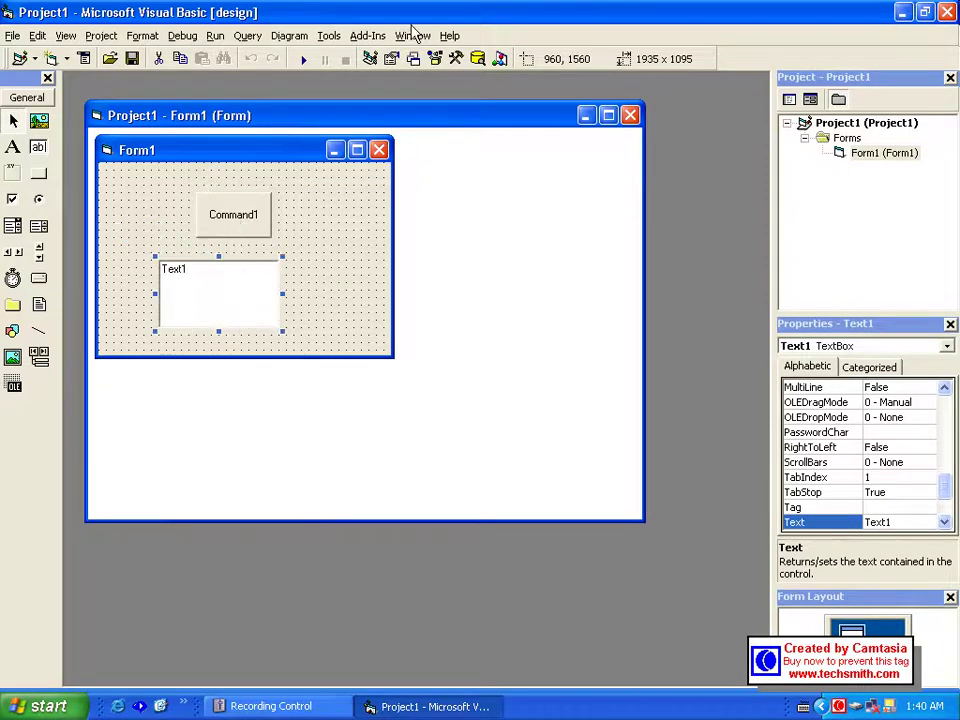
Load the Package and Deployment Wizard add-in through the Add-In Manager
left_click(358, 44)
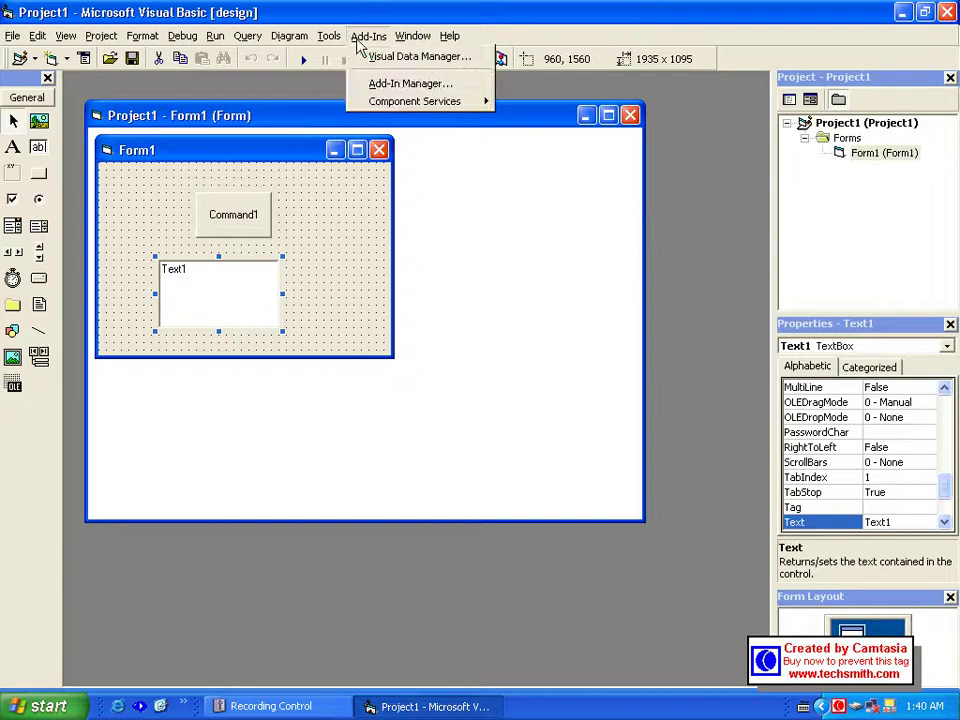
left_click(382, 84)
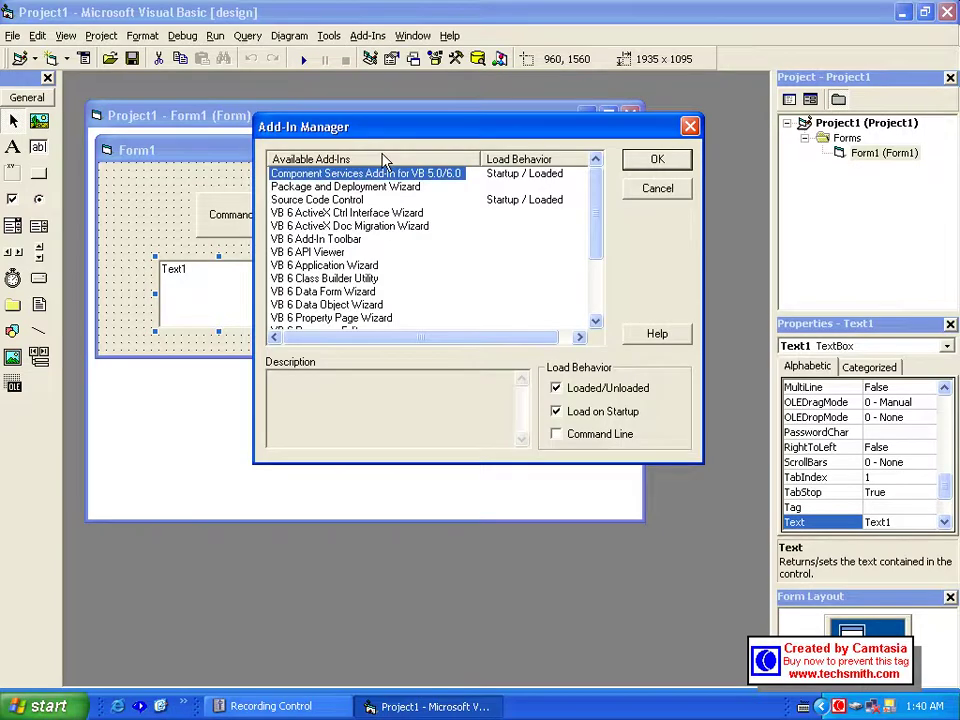
left_click(378, 190)
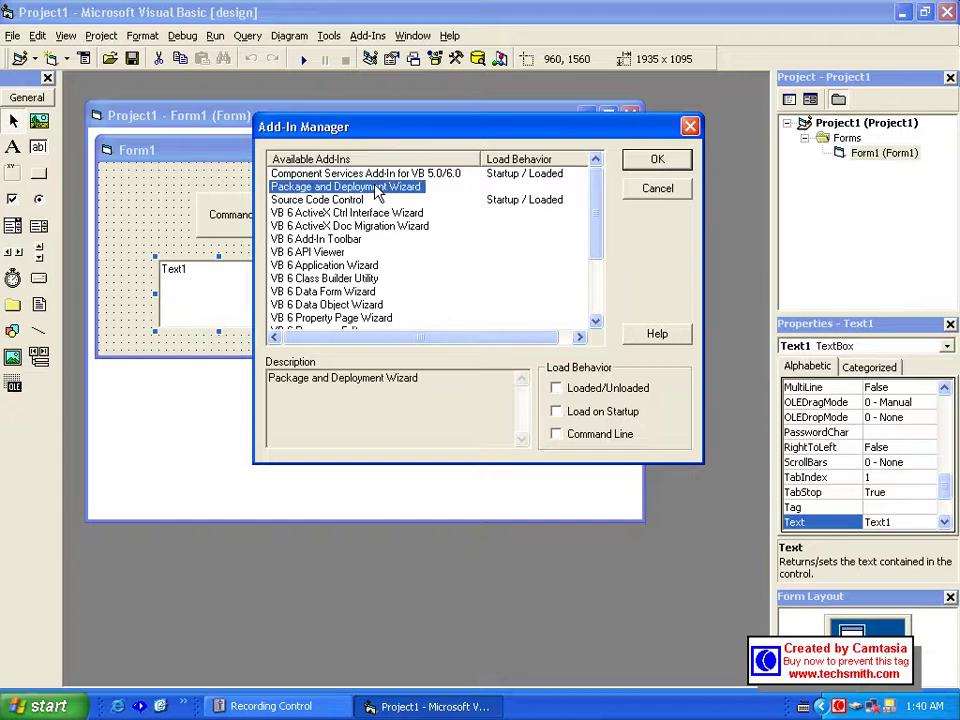
double_click(376, 191)
key("Return")
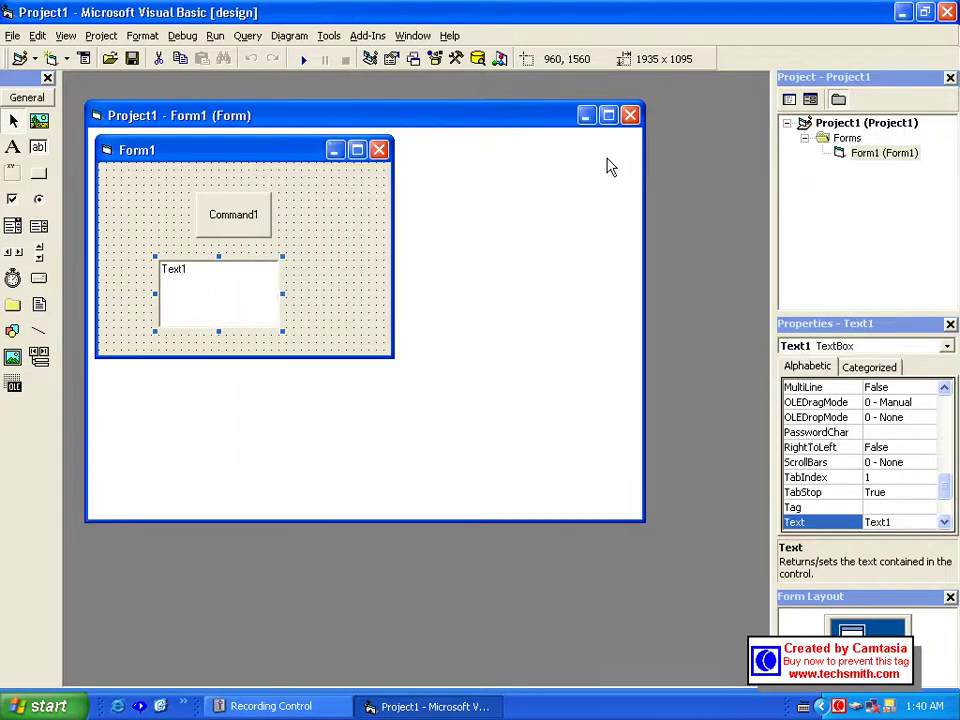
Unload the Package and Deployment Wizard add-in through the Add-In Manager and load it again
left_click(360, 36)
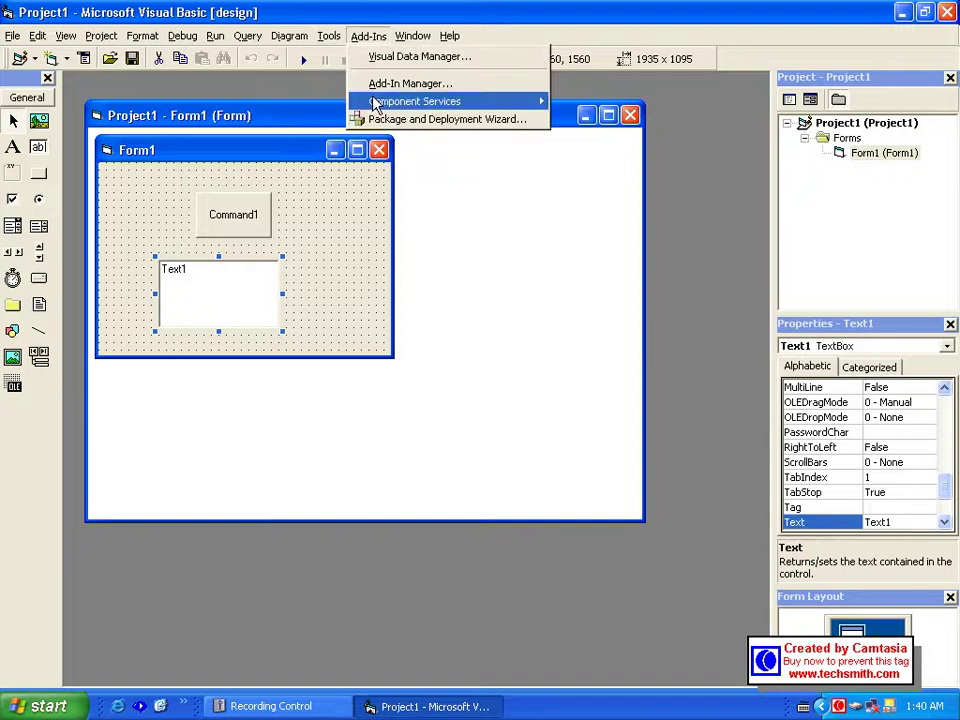
key("a")
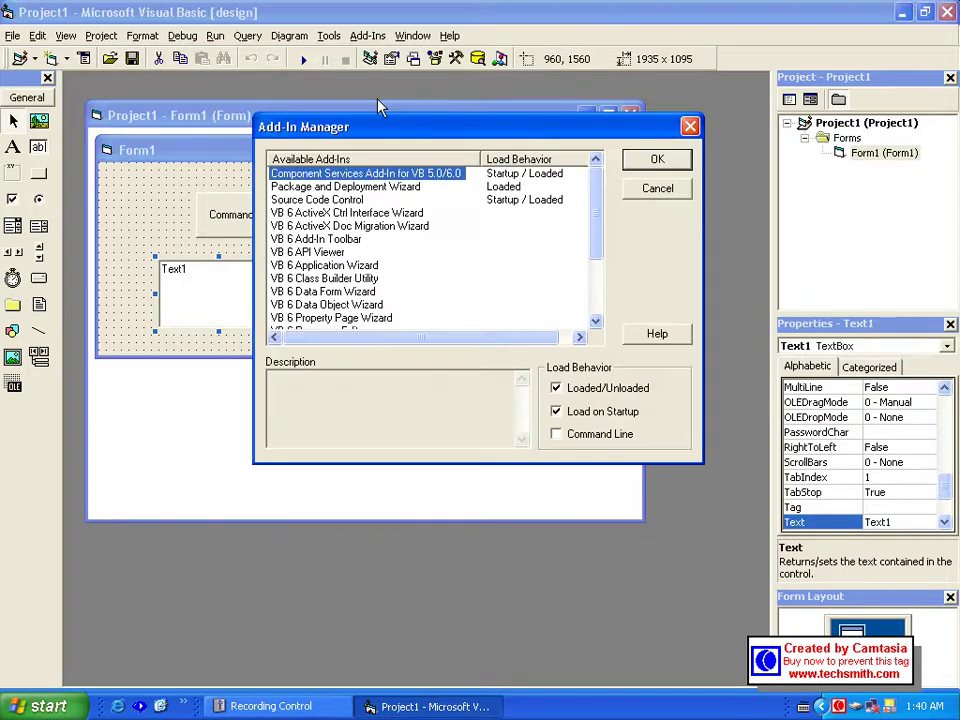
left_click(410, 187)
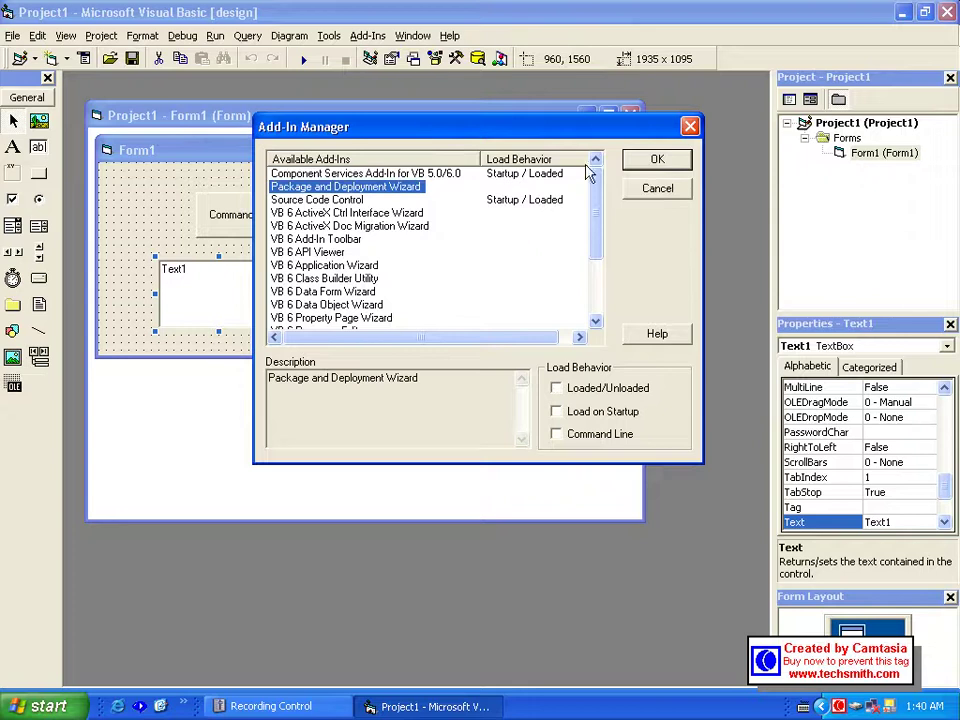
left_click(652, 160)
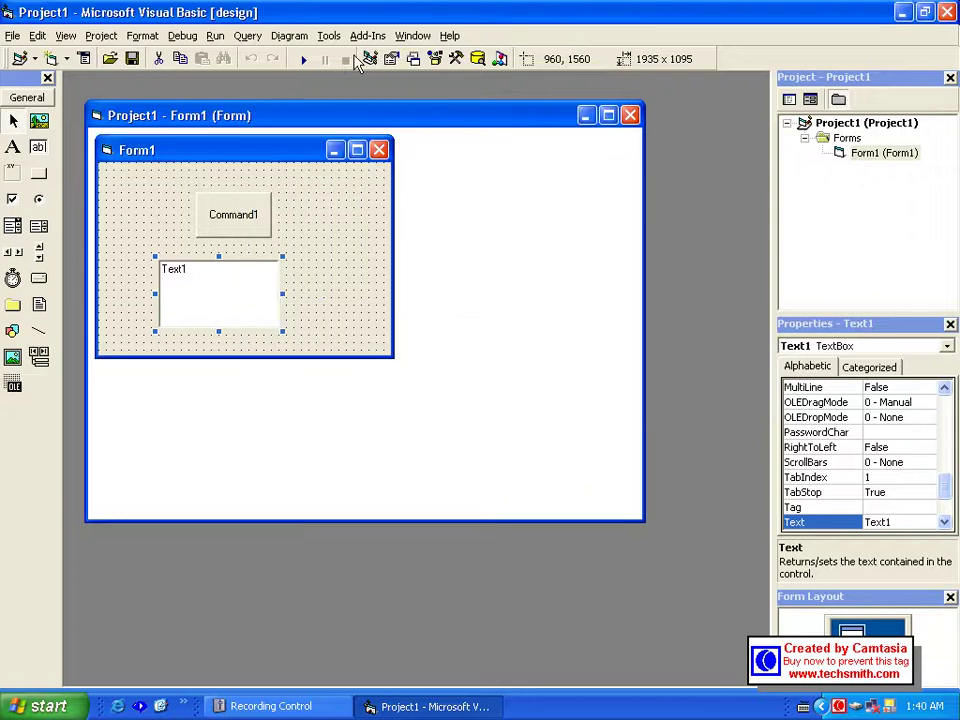
left_click(368, 37)
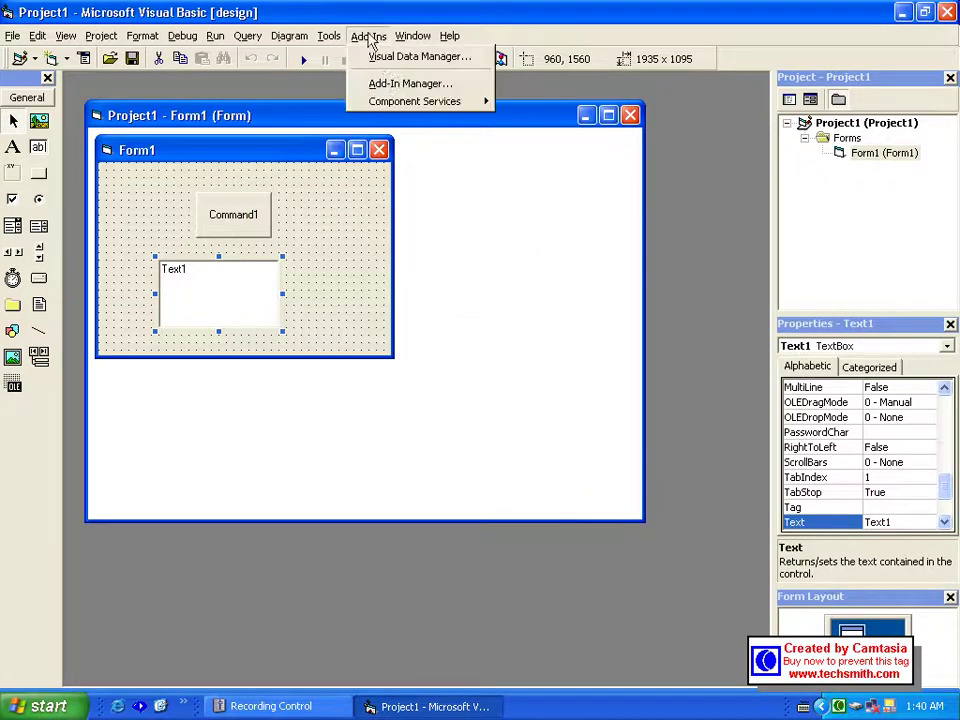
left_click(387, 84)
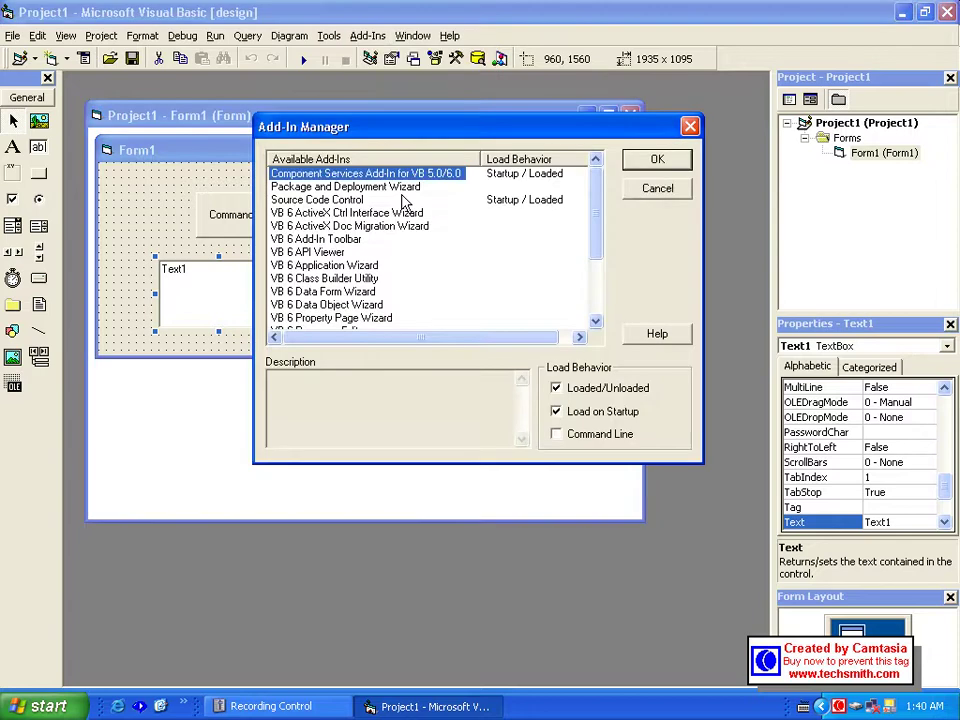
double_click(401, 188)
left_click(643, 160)
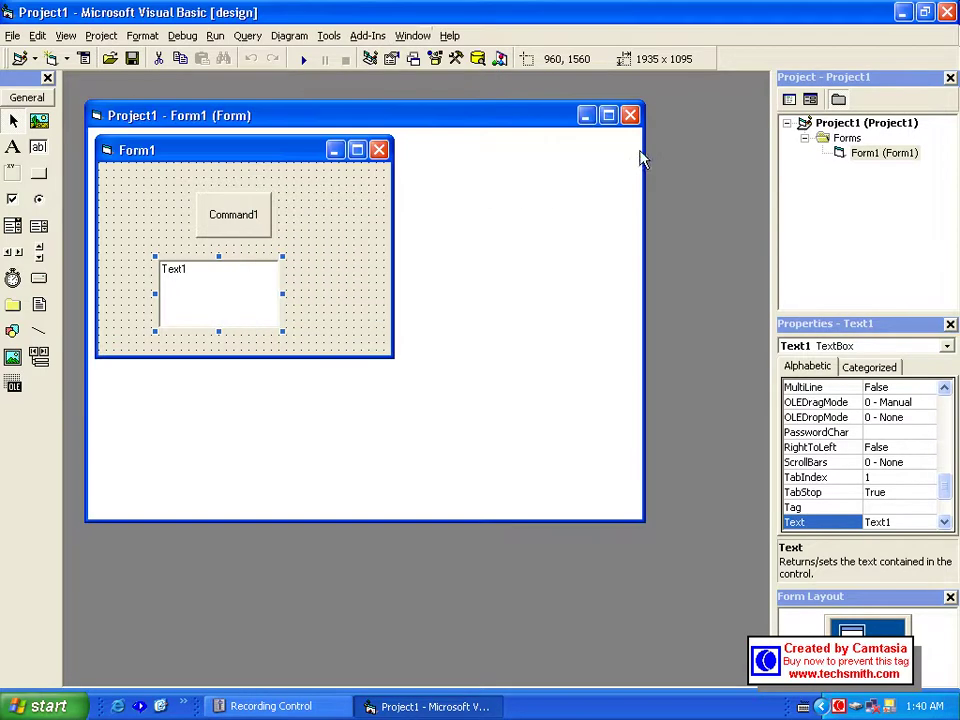
Try to start the Package and Deployment Wizard for the unsaved project
left_click(369, 36)
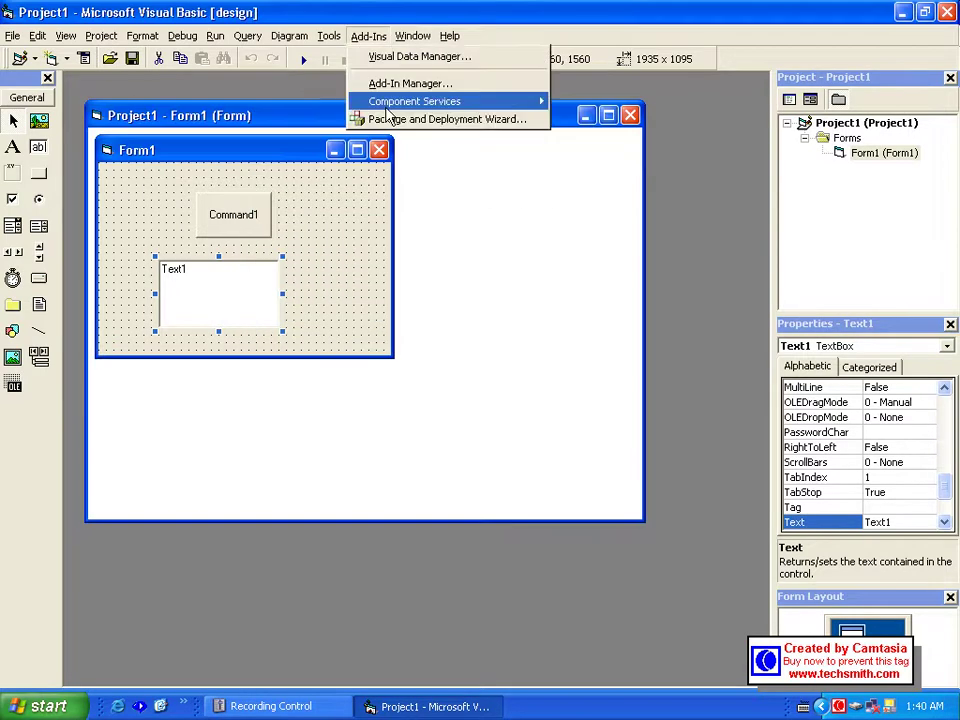
left_click(393, 118)
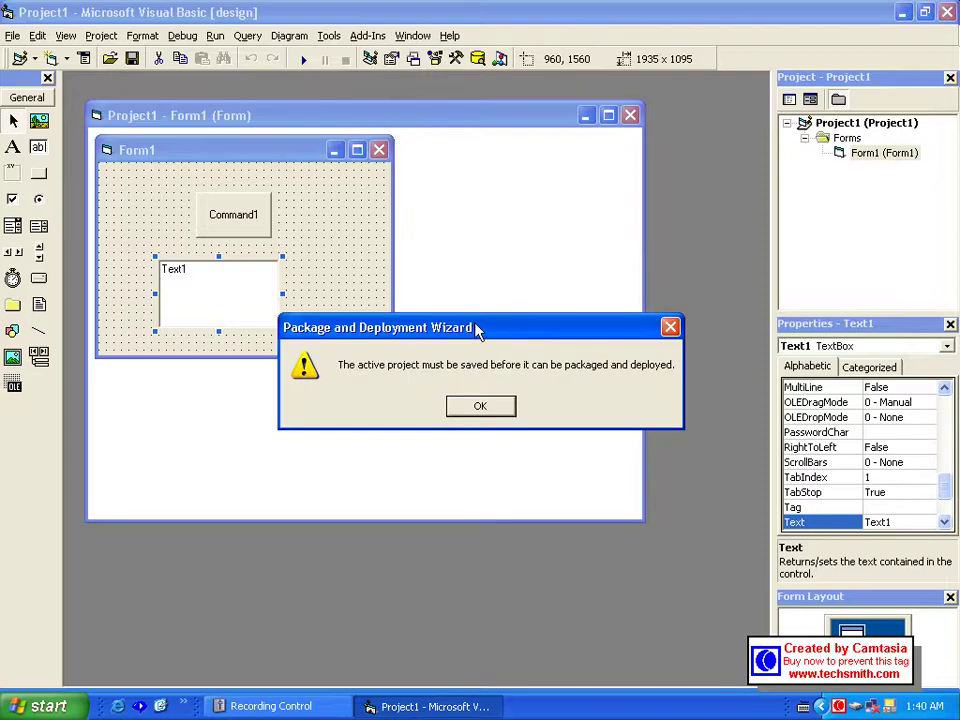
key("Return")
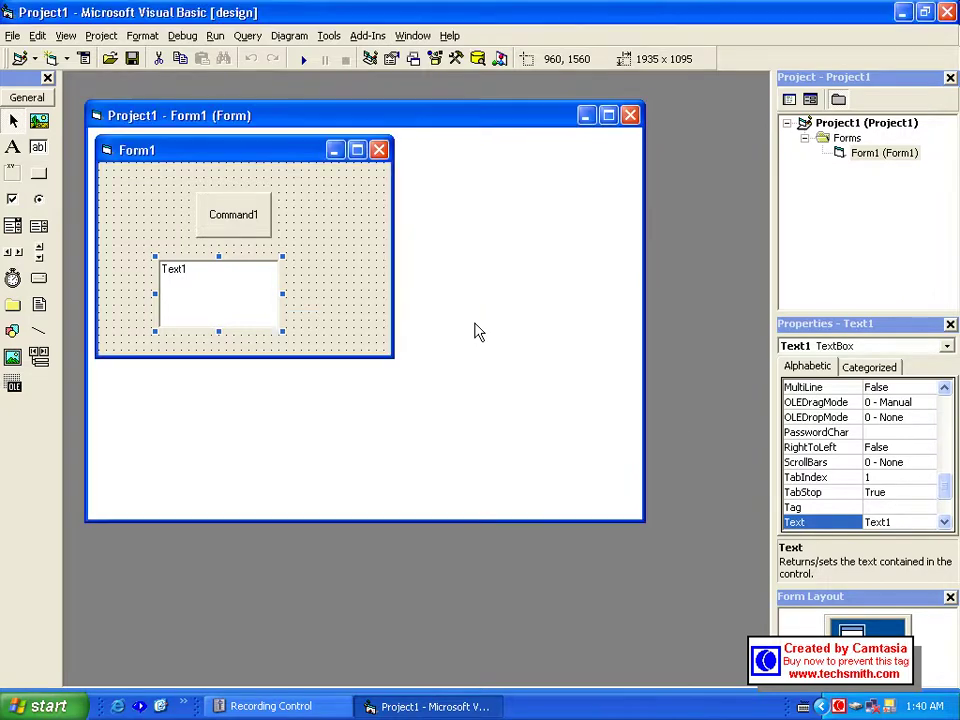
Start saving the project and browse to the VBPro folder on Local Disk (C:) as the location for the form file
left_click(15, 38)
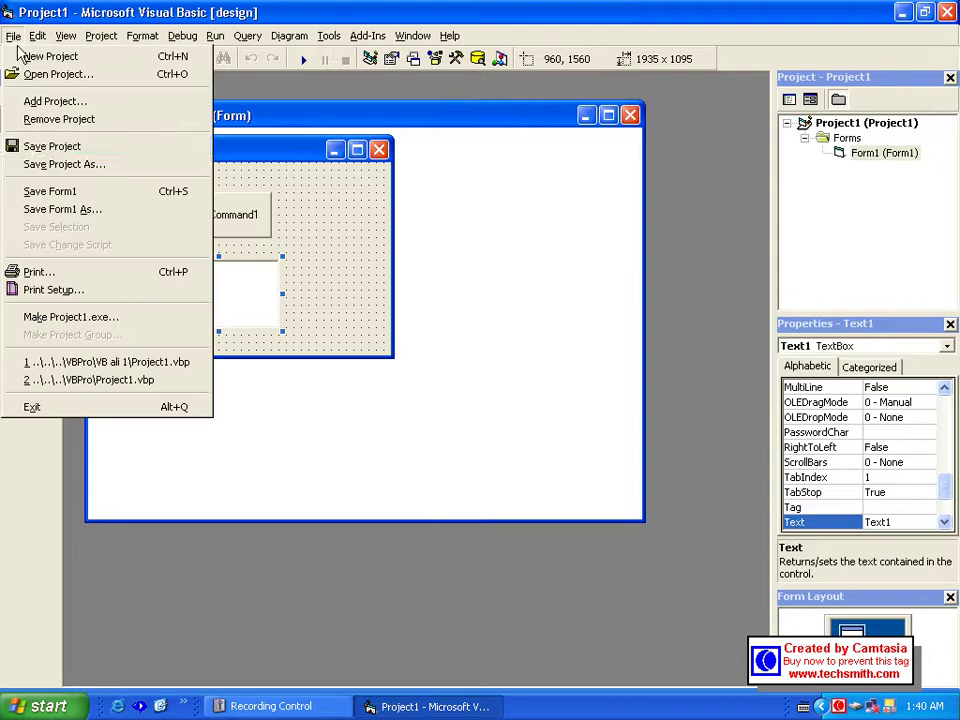
left_click(45, 148)
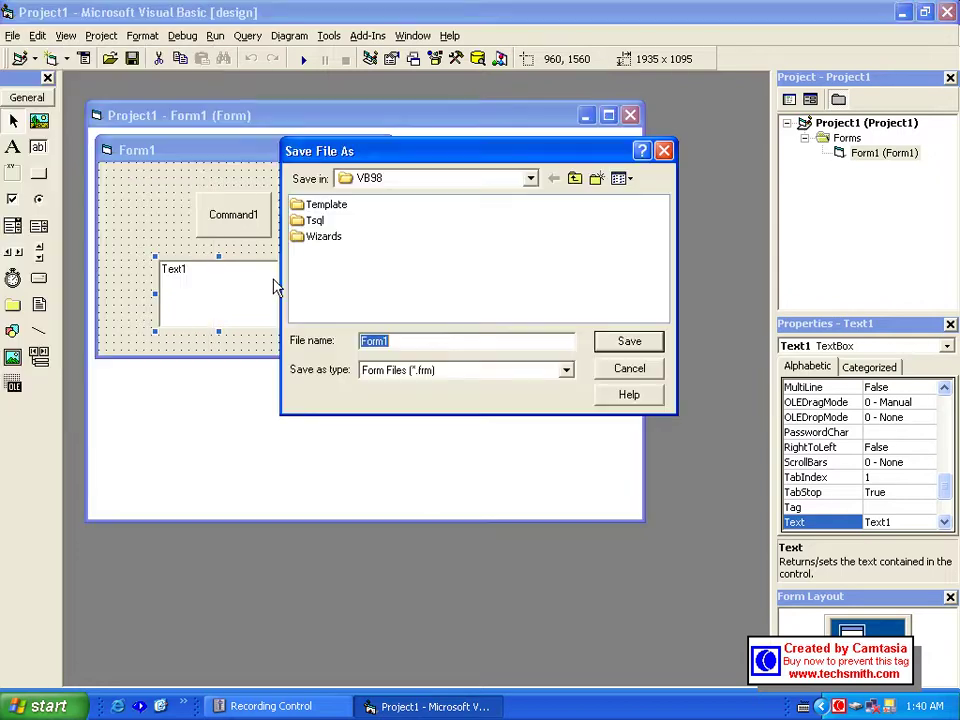
left_click(452, 178)
left_click(452, 178)
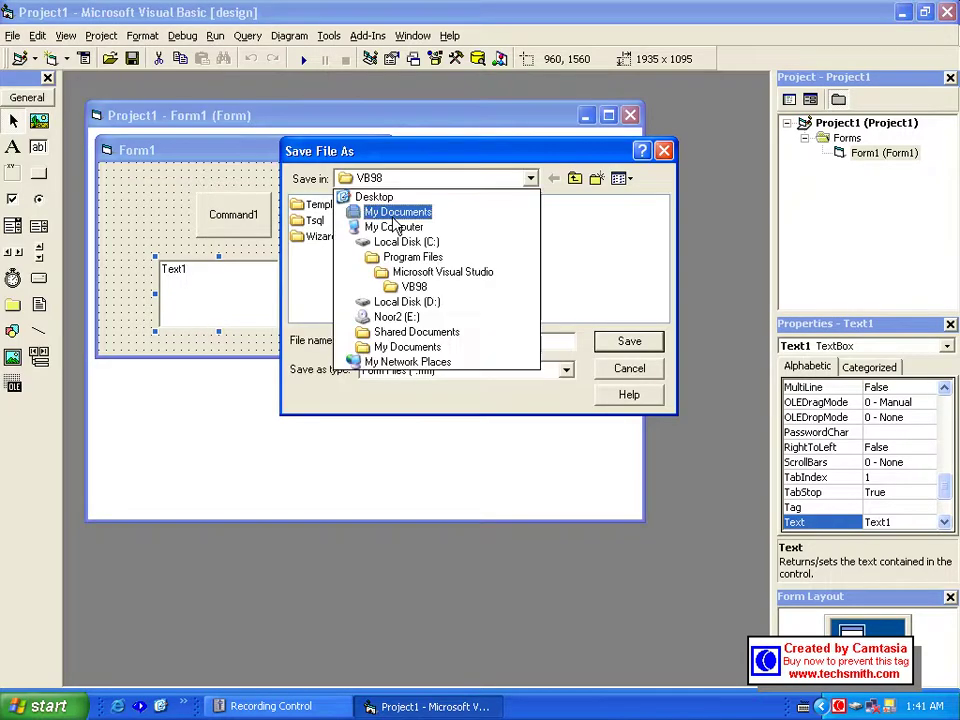
left_click(400, 242)
left_click(326, 237)
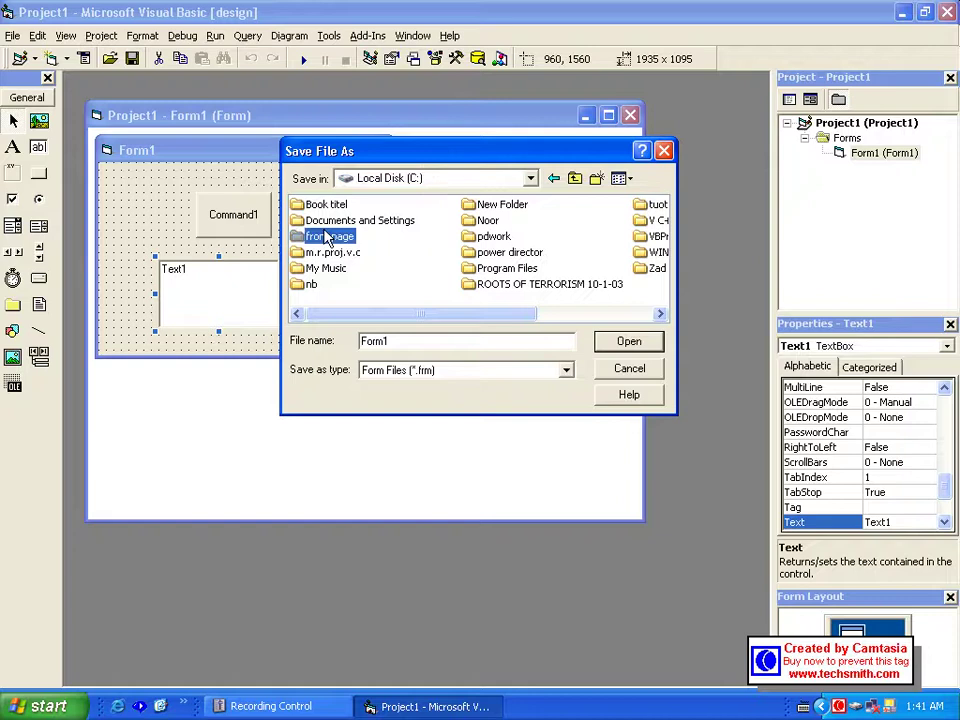
key("n")
key("v")
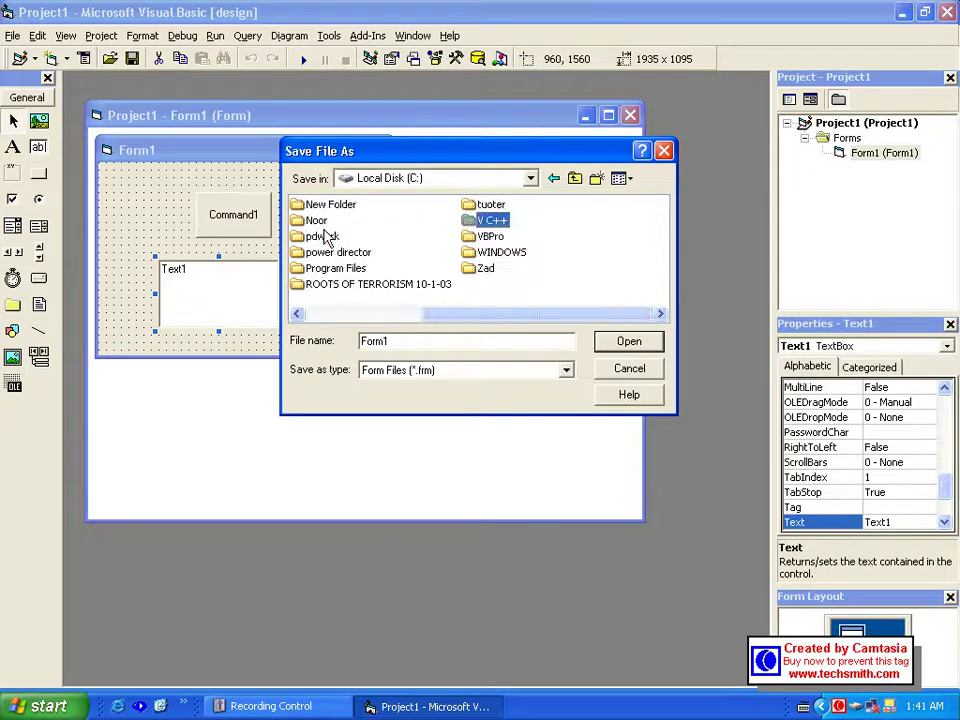
key("v")
key("Return")
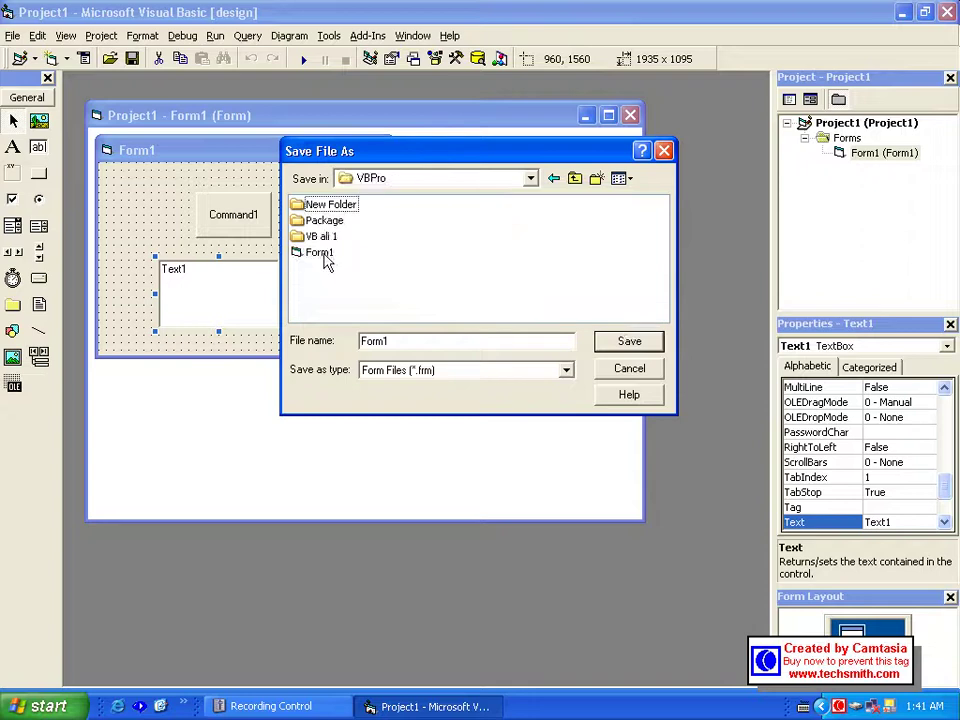
Create a folder named "vb test" inside VBPro and save the form file in it as Form1
left_click(594, 180)
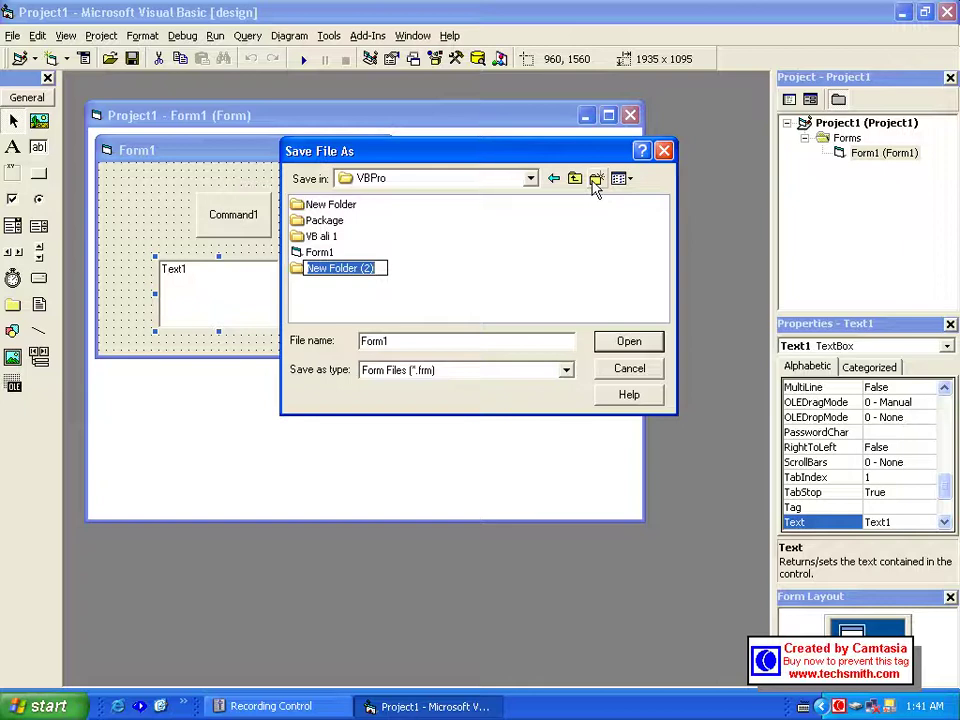
type("vb")
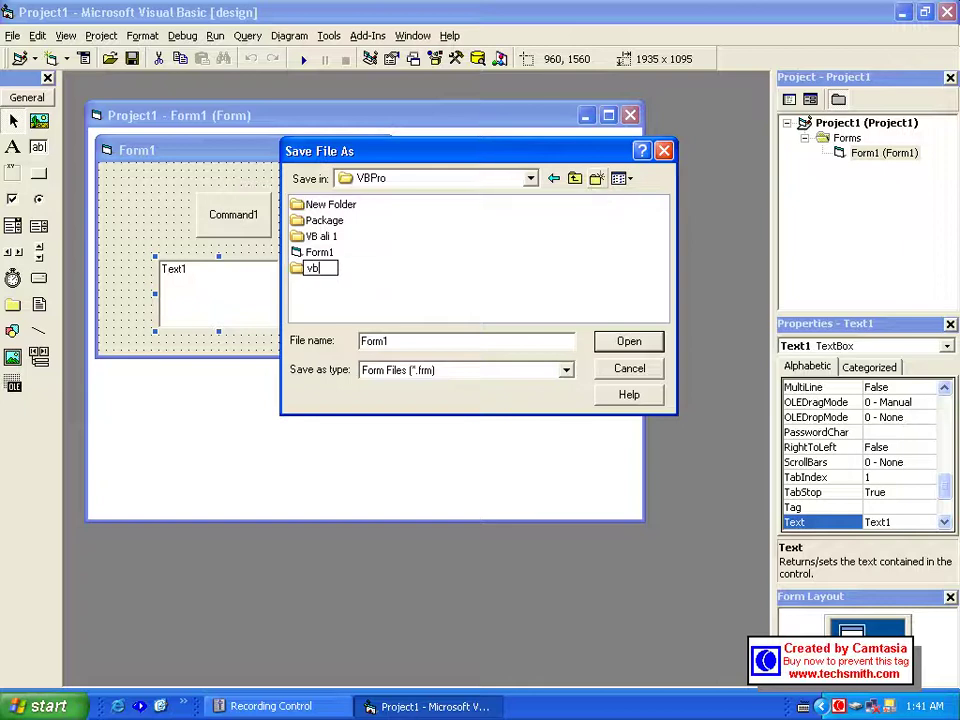
type(" test")
key("BackSpace")
key("BackSpace")
type("st")
left_click(622, 343)
left_click(622, 345)
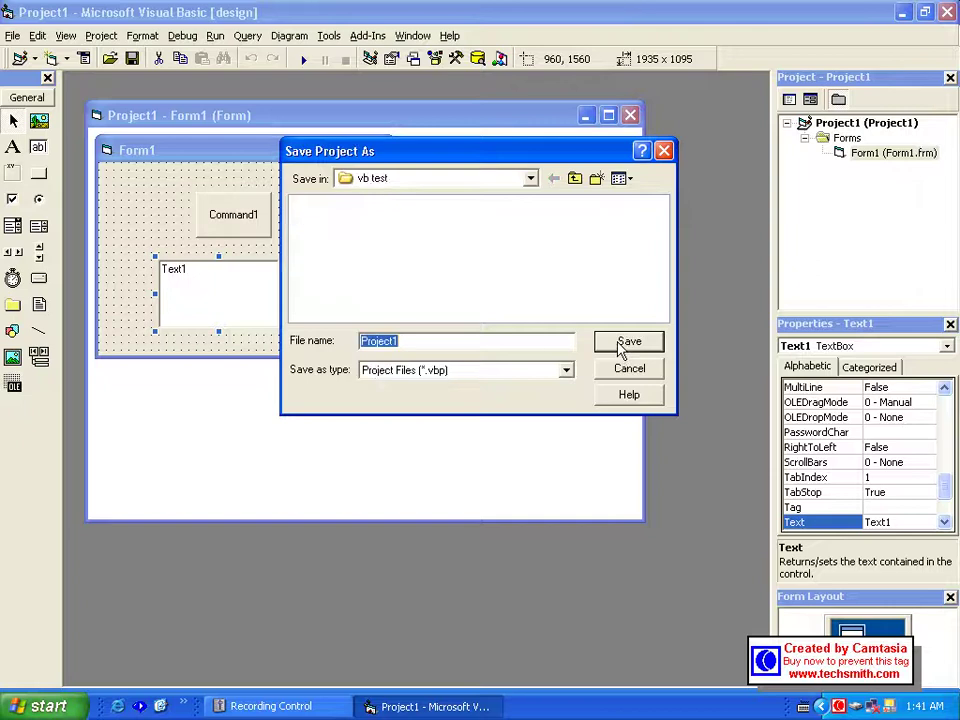
Save the project file as Project1 in the vb test folder and decline adding it to SourceSafe
left_click(622, 345)
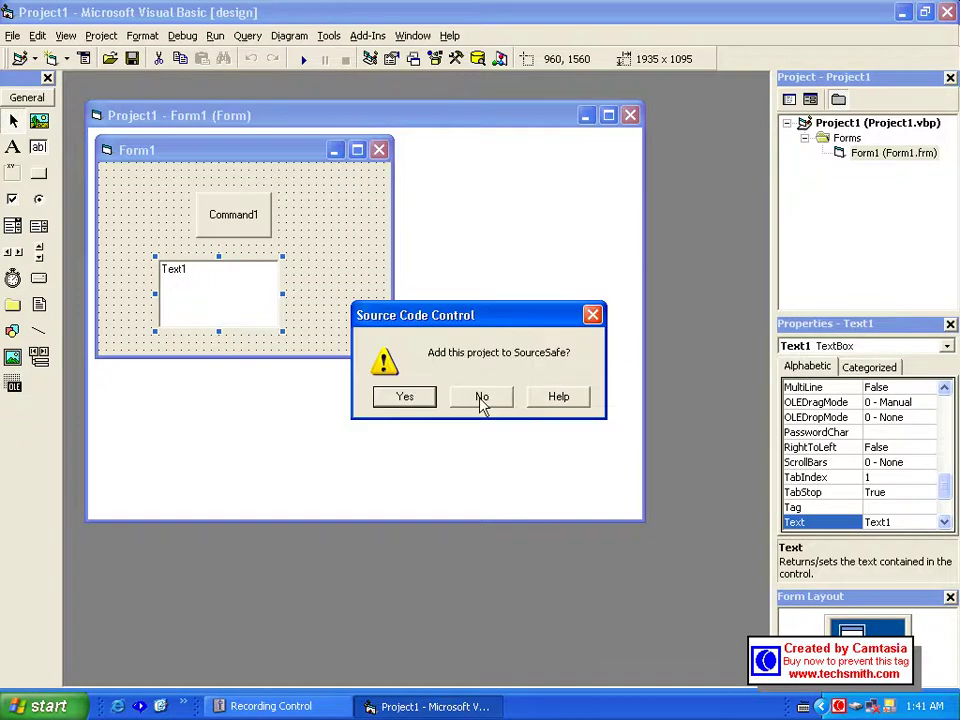
left_click(481, 397)
Start packaging the project with the Package and Deployment Wizard, compiling Project1.EXE and saving the project before proceeding
left_click(387, 38)
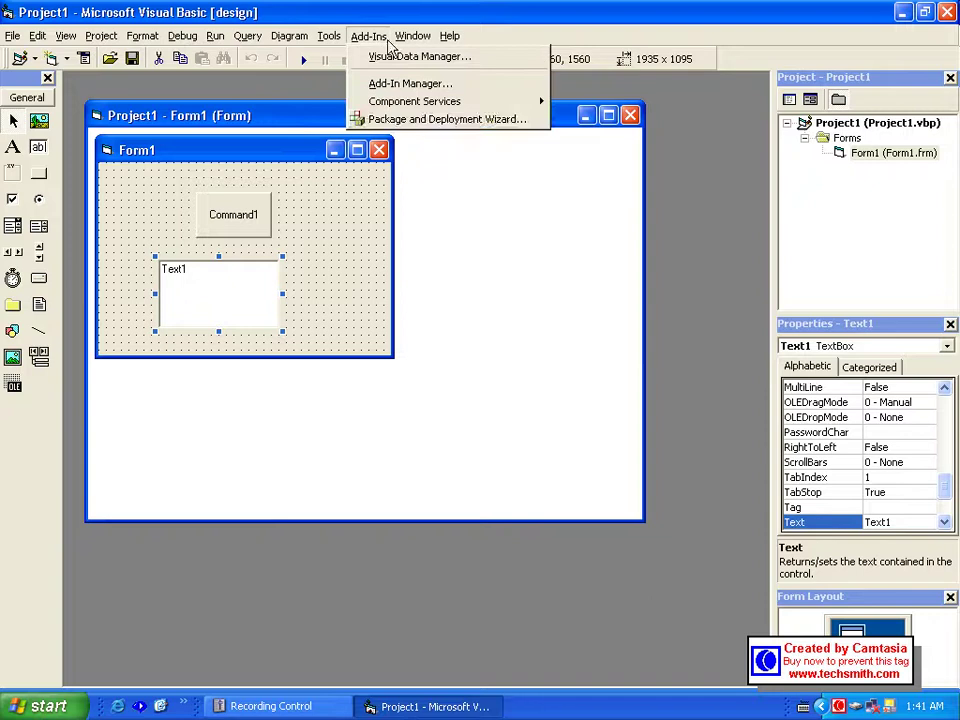
left_click(392, 119)
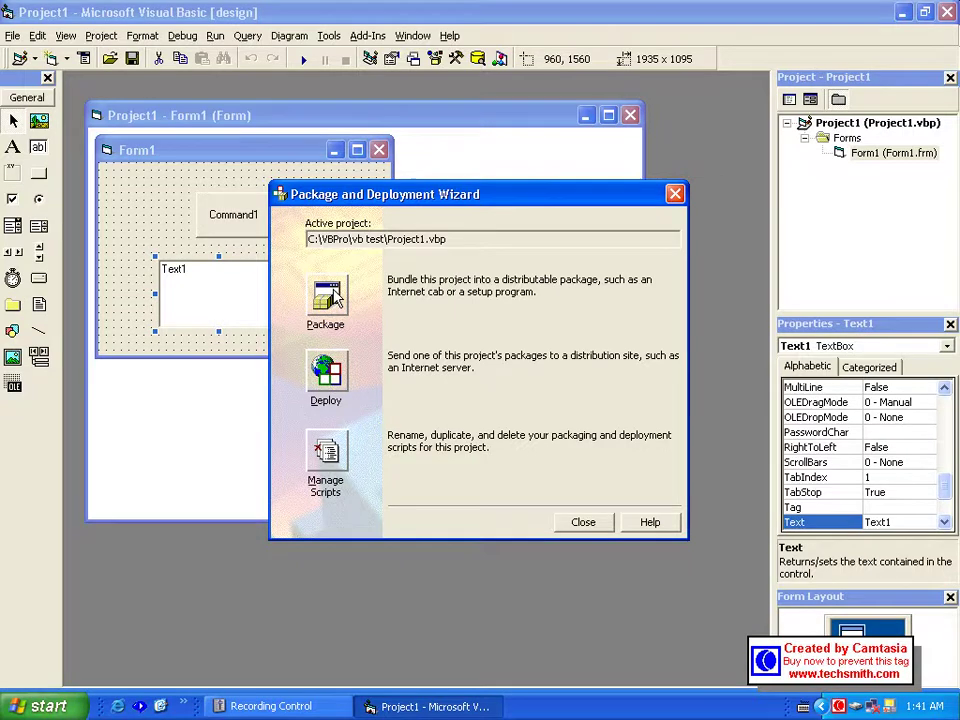
left_click(336, 296)
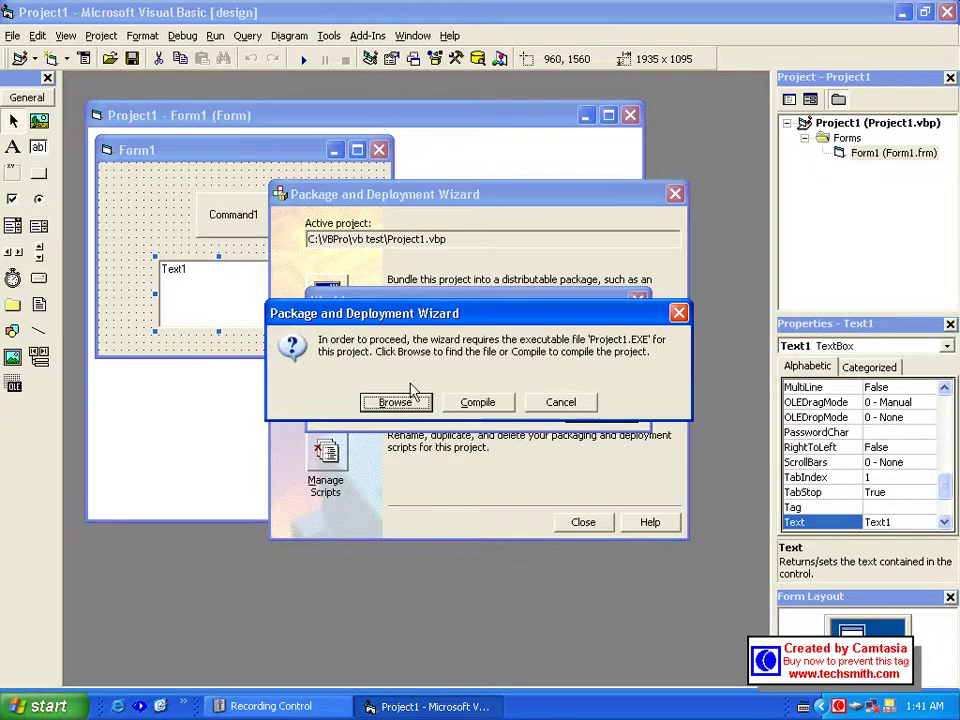
left_click(505, 405)
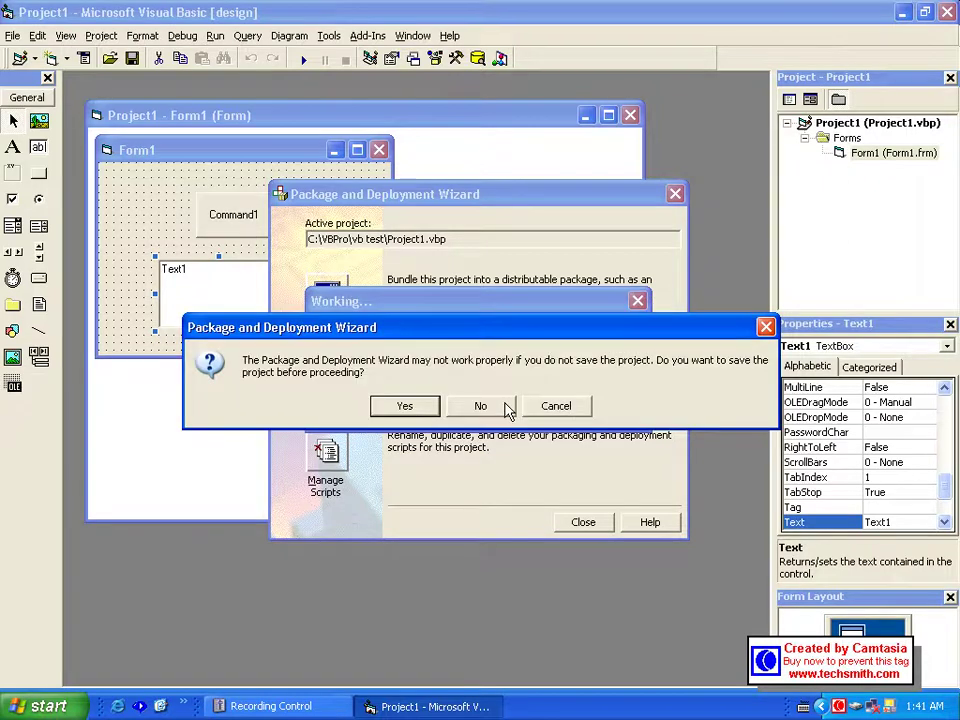
left_click(408, 406)
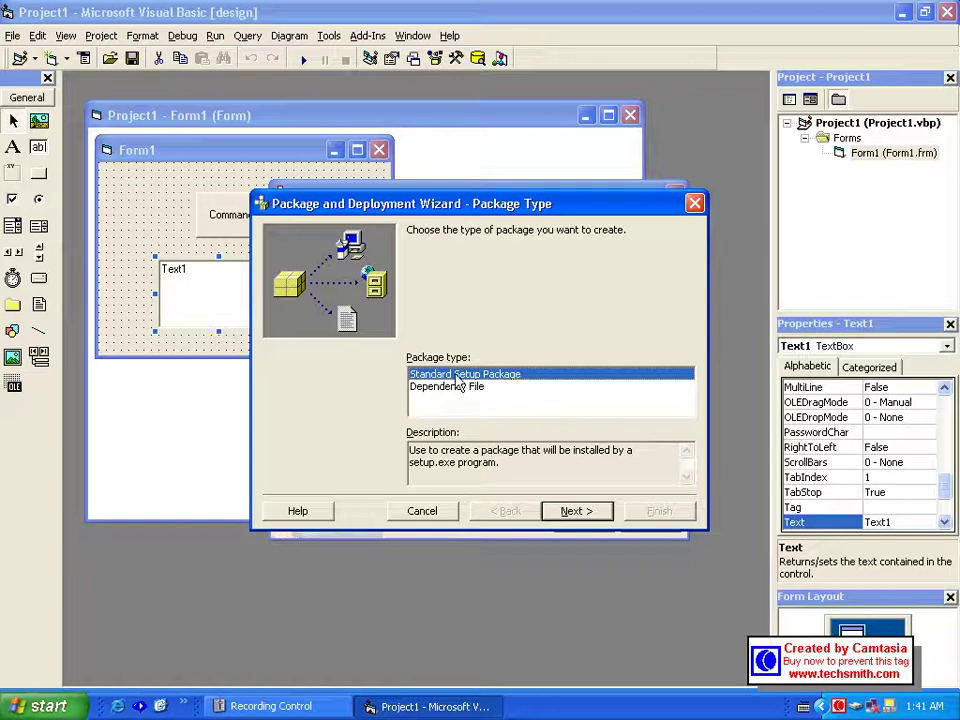
Choose a Standard Setup Package assembled in a new folder C:\VBPro\vb test\Package, and accept the listed files
left_click(581, 518)
left_click(580, 515)
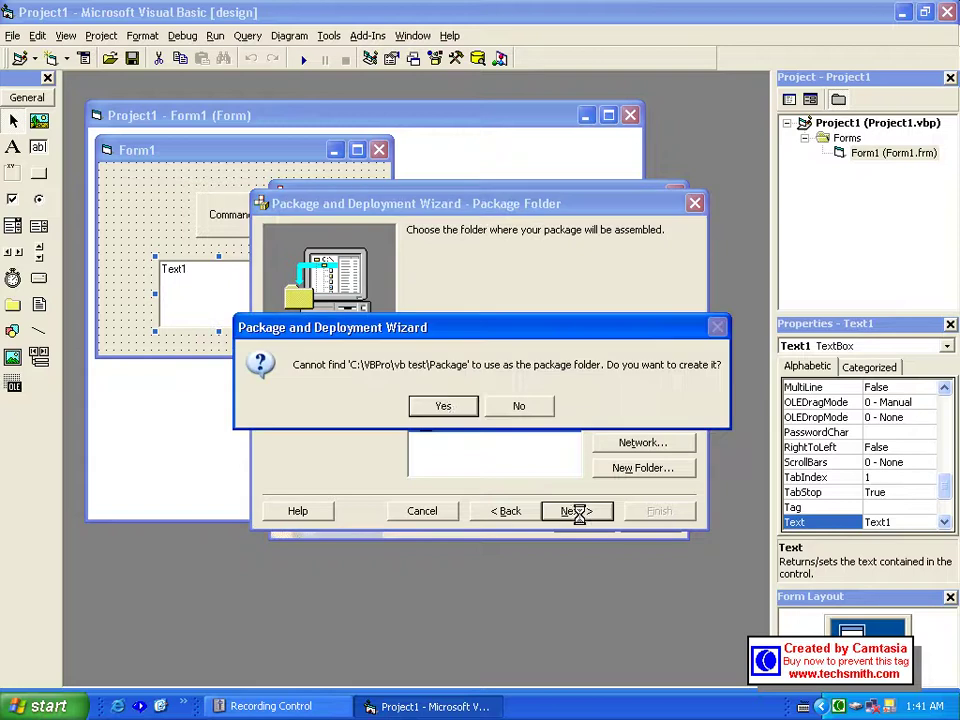
left_click(443, 405)
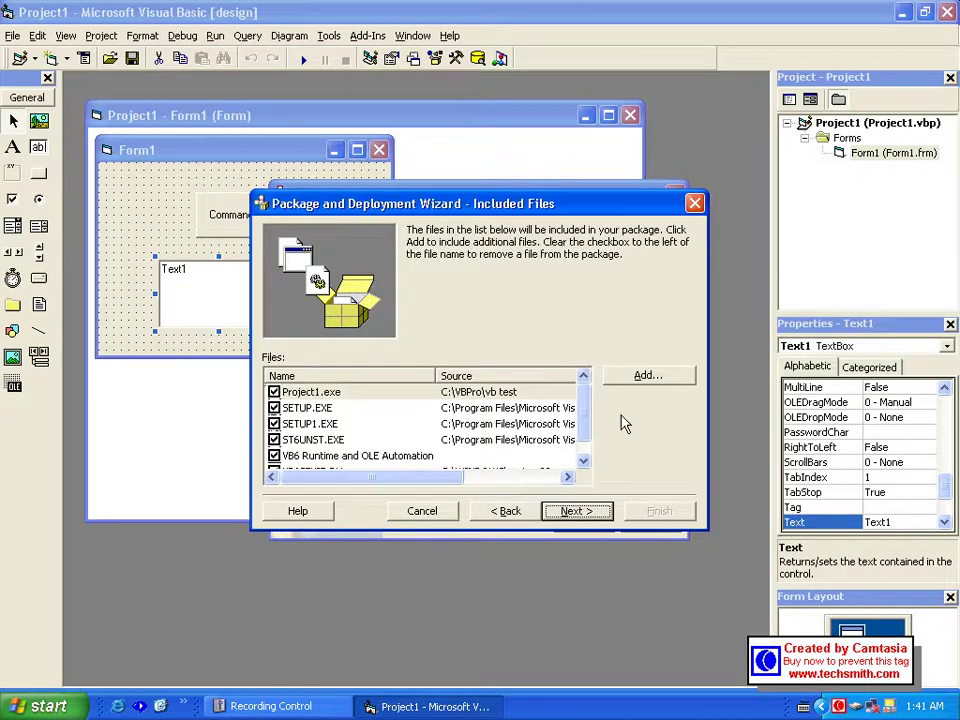
left_click(587, 439)
left_click(588, 510)
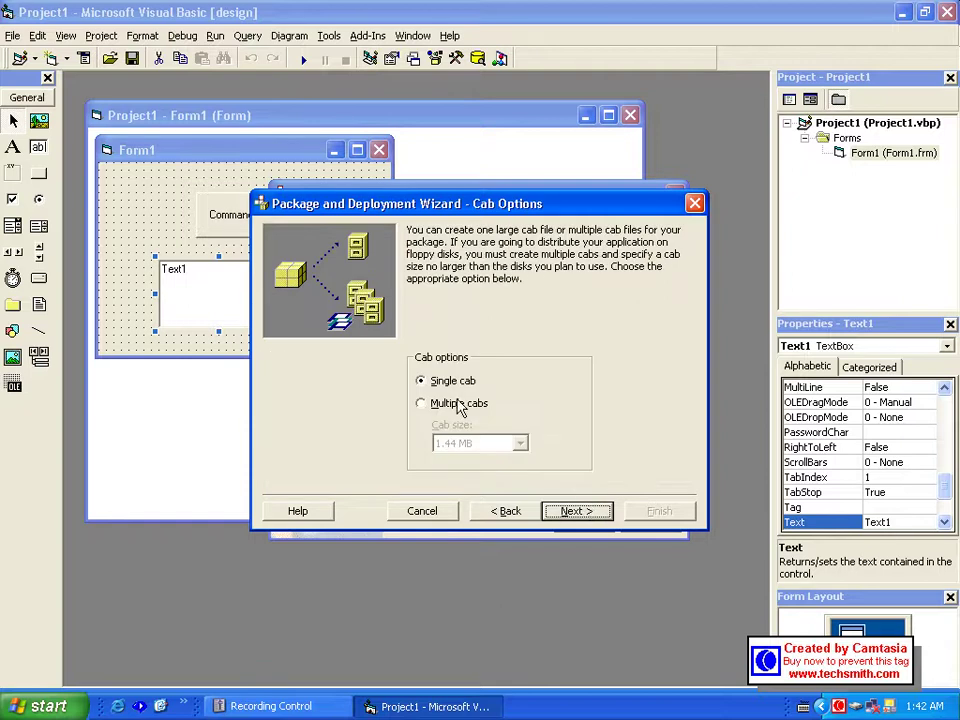
left_click(458, 404)
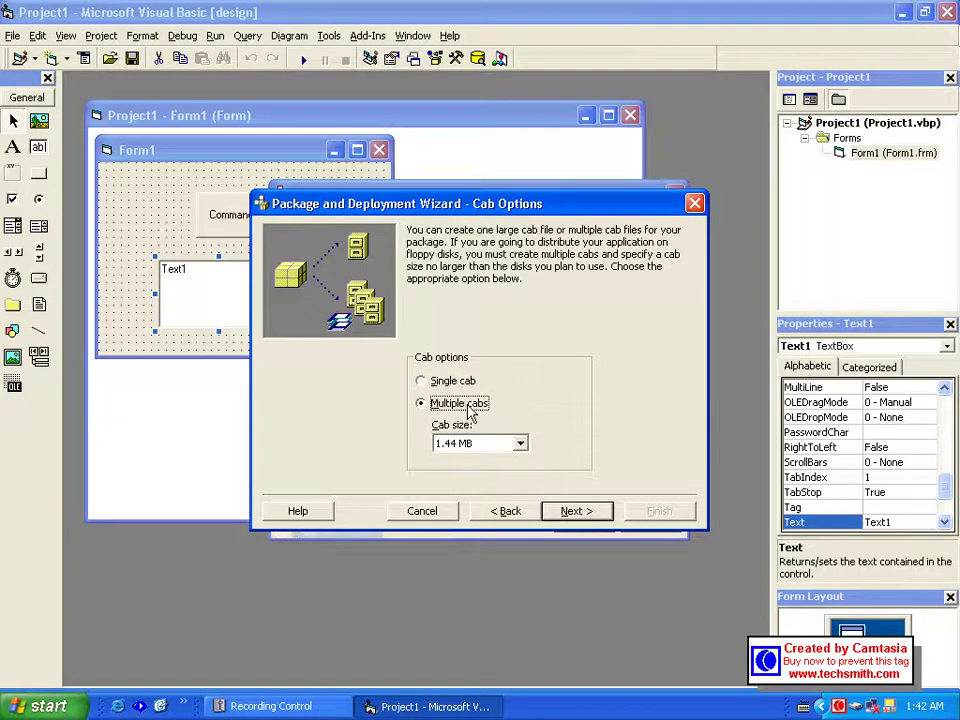
left_click(490, 444)
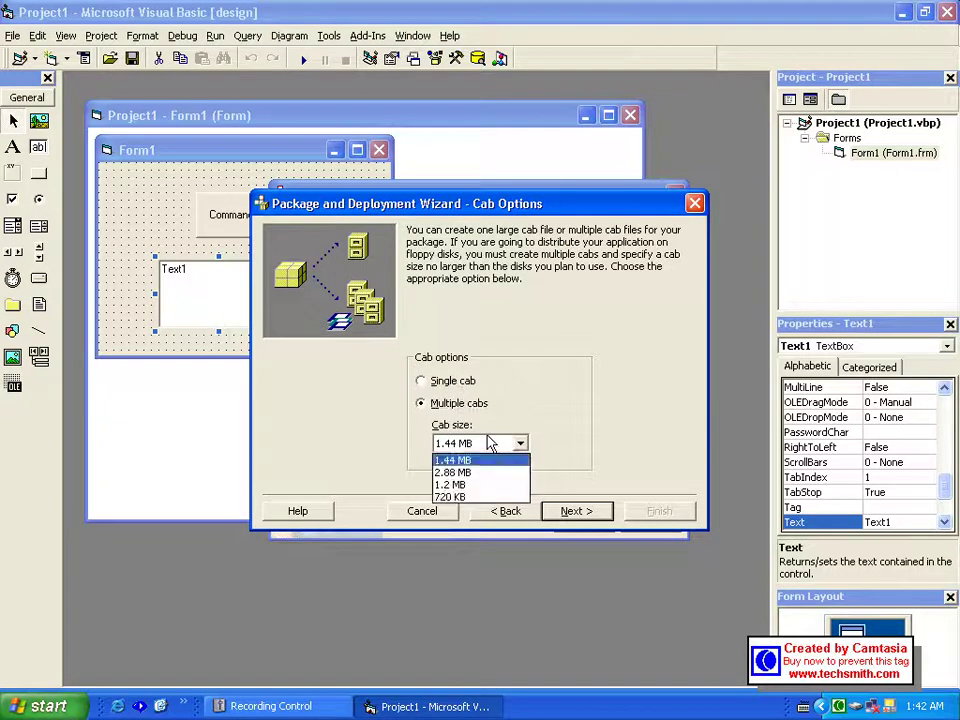
left_click(450, 386)
left_click(451, 384)
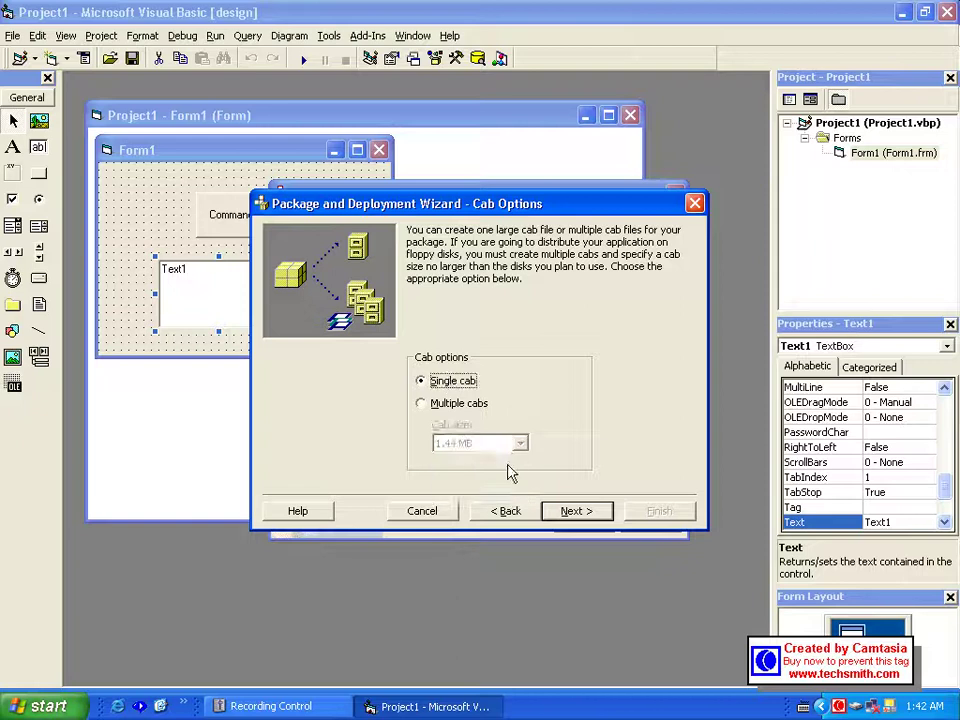
Accept the single cab option and set the installation title to aqa
left_click(572, 510)
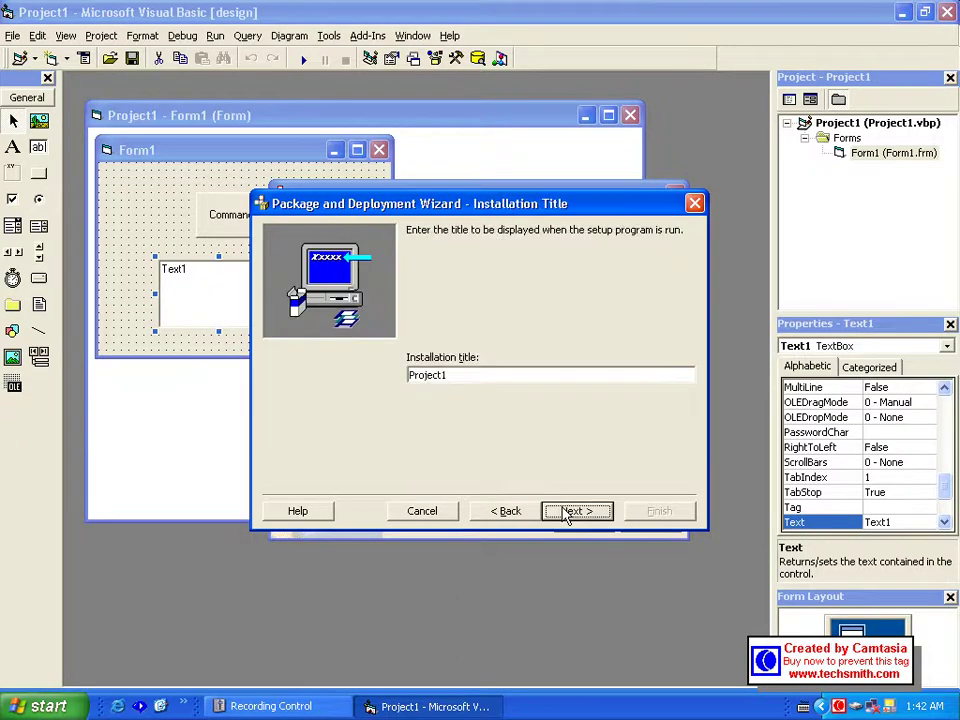
double_click(460, 371)
type("aq")
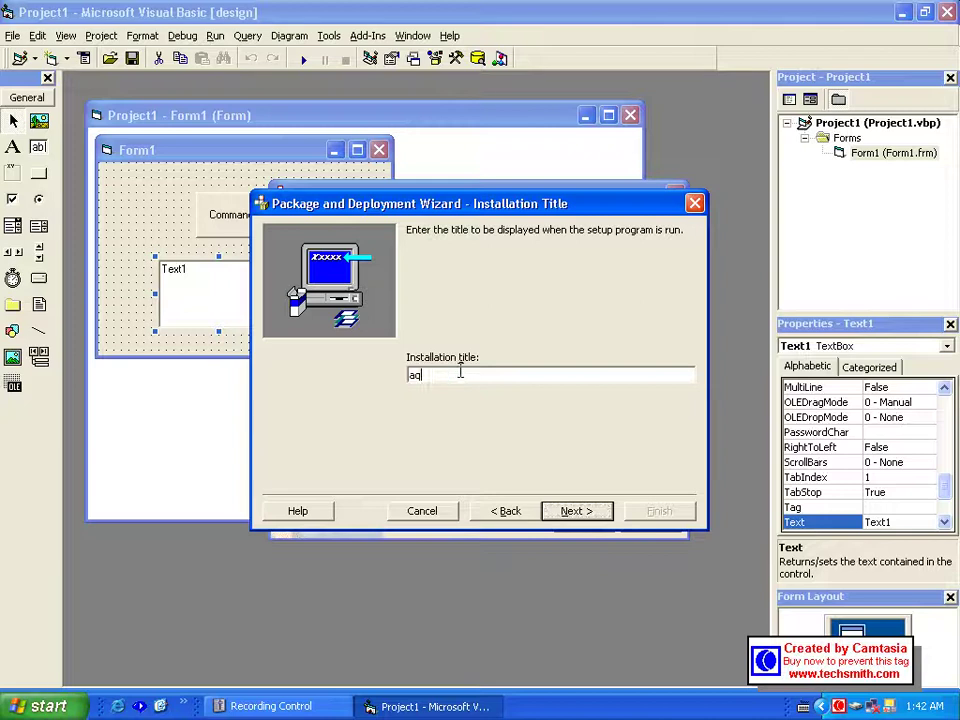
type("a")
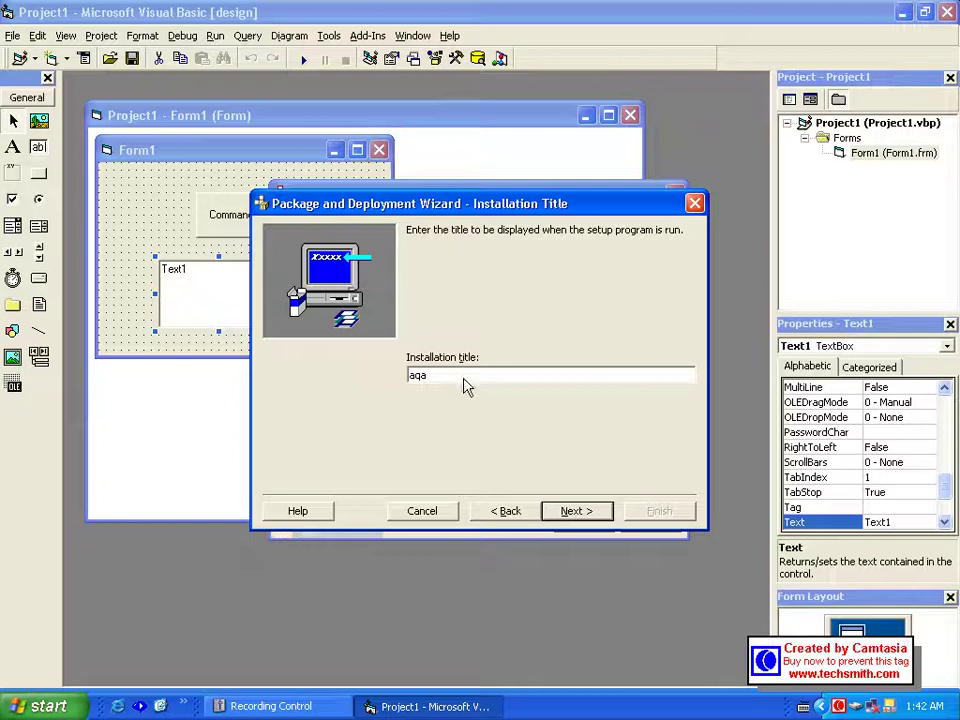
left_click(580, 512)
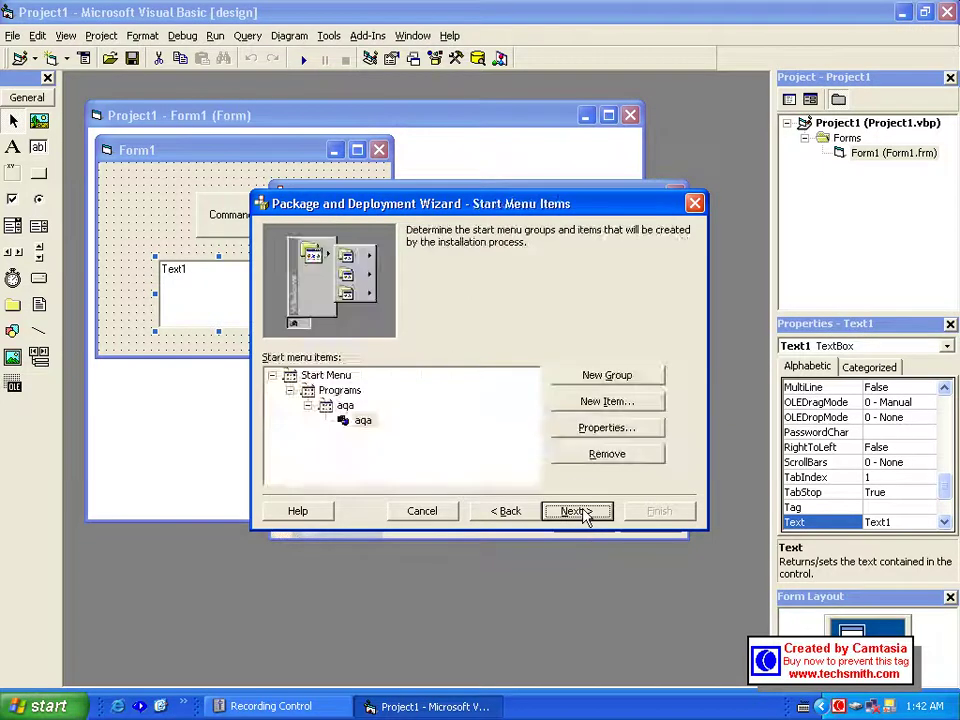
Accept the default Start menu items and install locations, and mark Project1.exe to install as a shared file
left_click(585, 516)
left_click(585, 514)
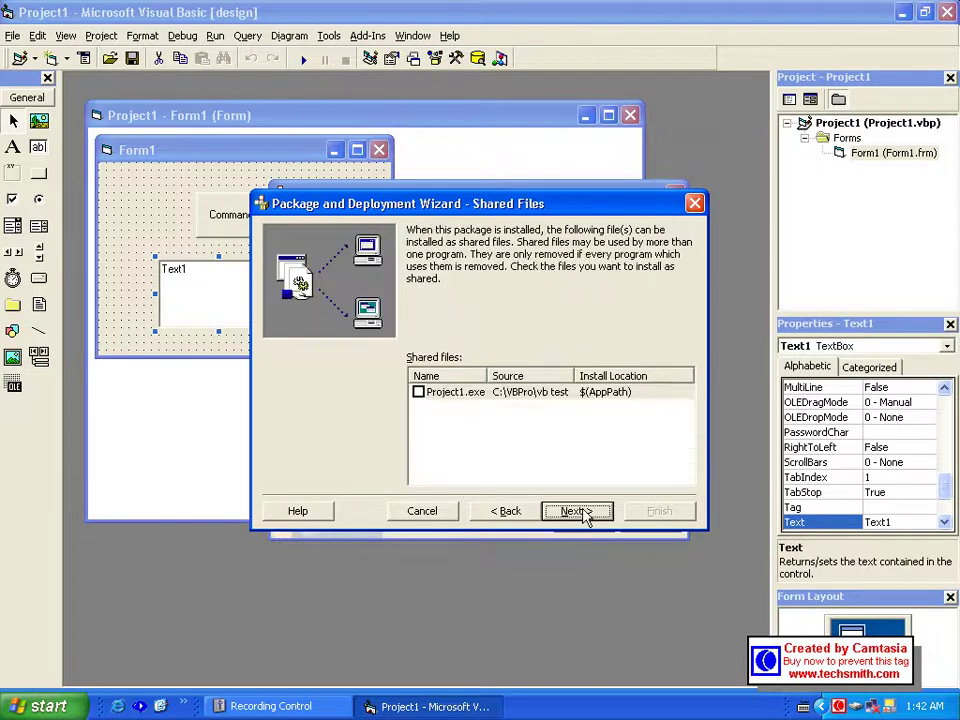
left_click(418, 392)
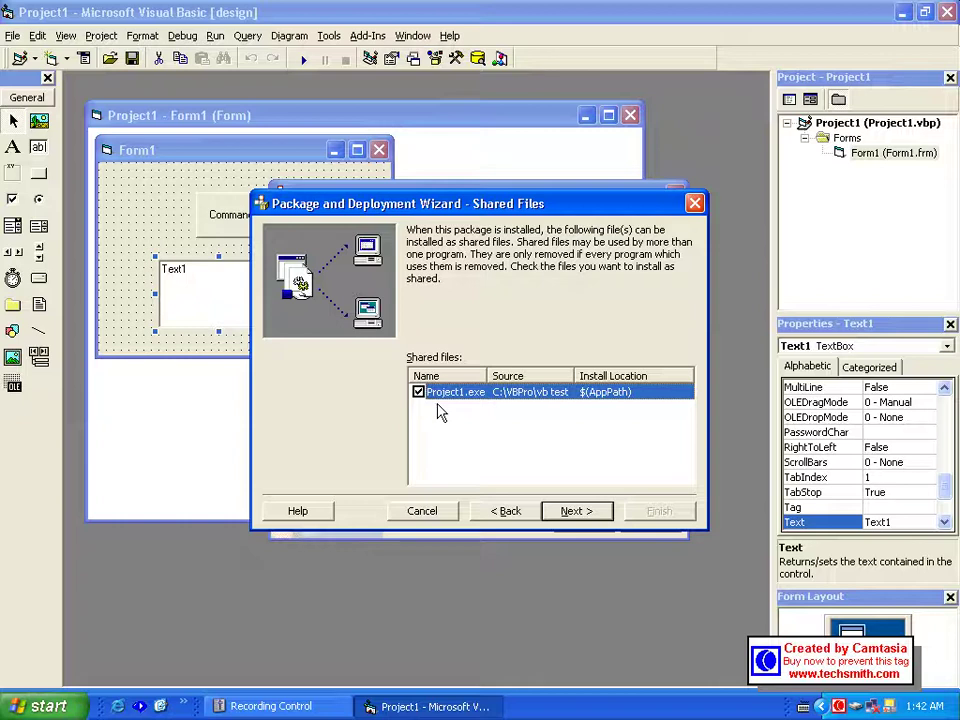
left_click(594, 512)
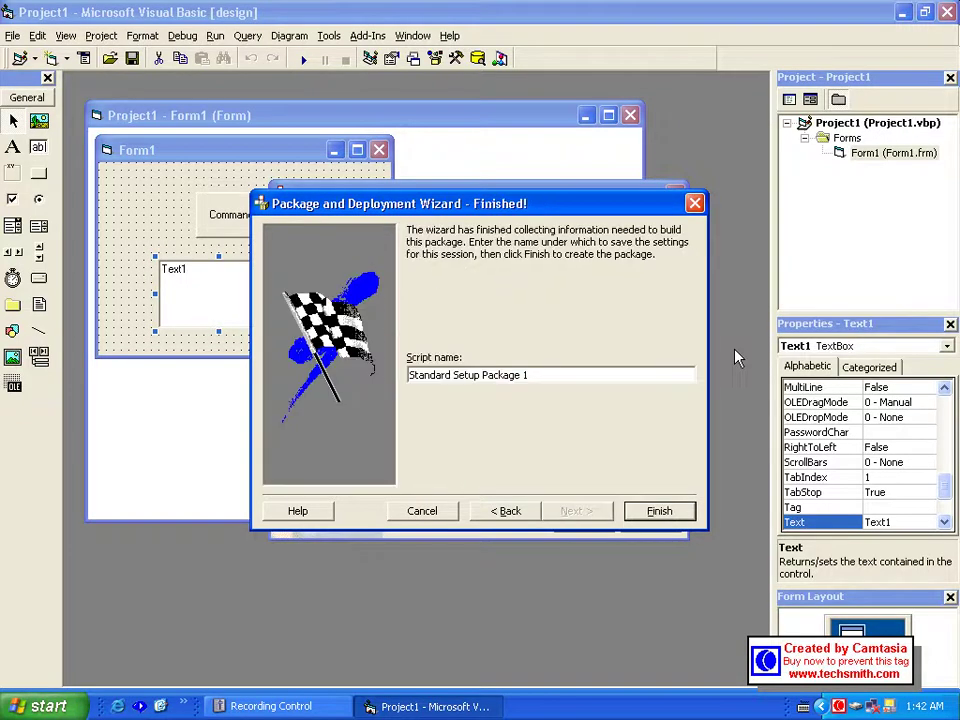
Build the package with the script name Standard Setup Package 1 and save its report as text file Project1 before closing the wizard
left_click(650, 510)
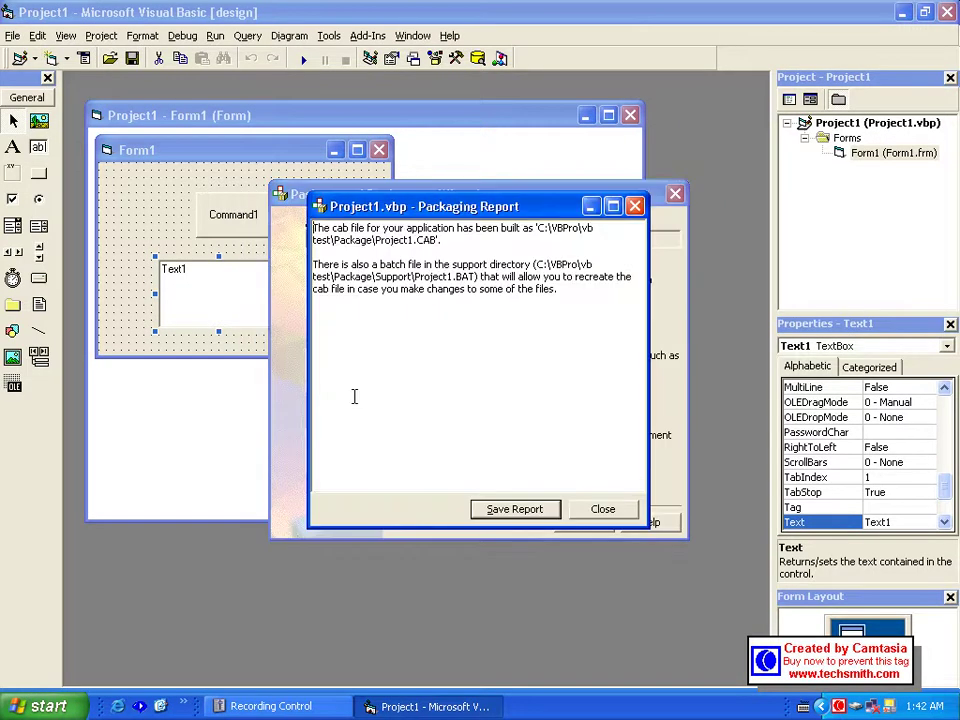
left_click(496, 512)
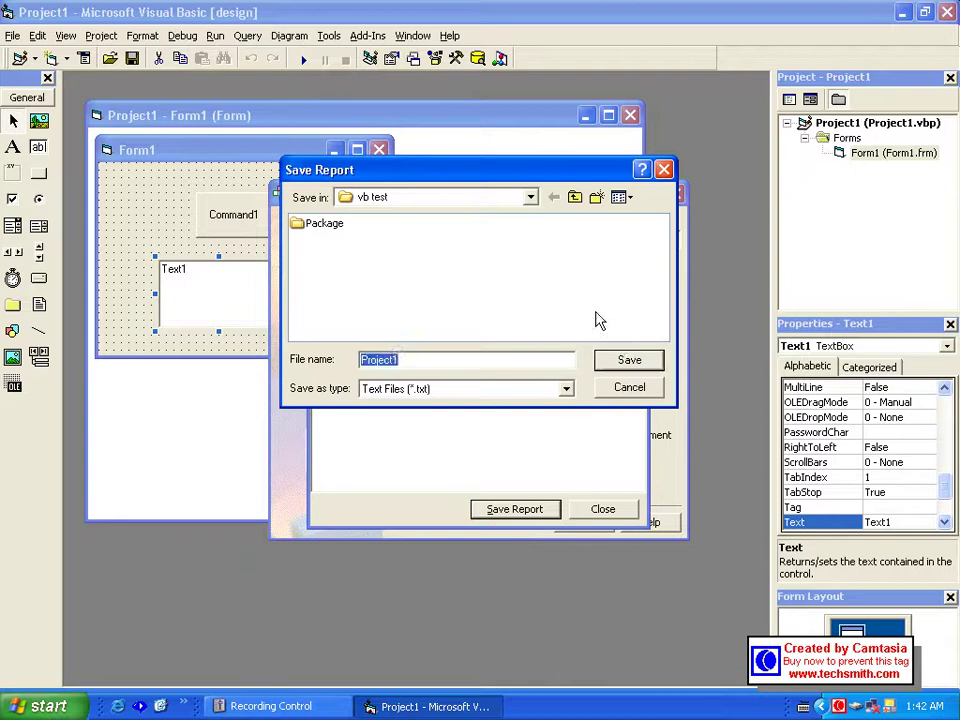
left_click(628, 359)
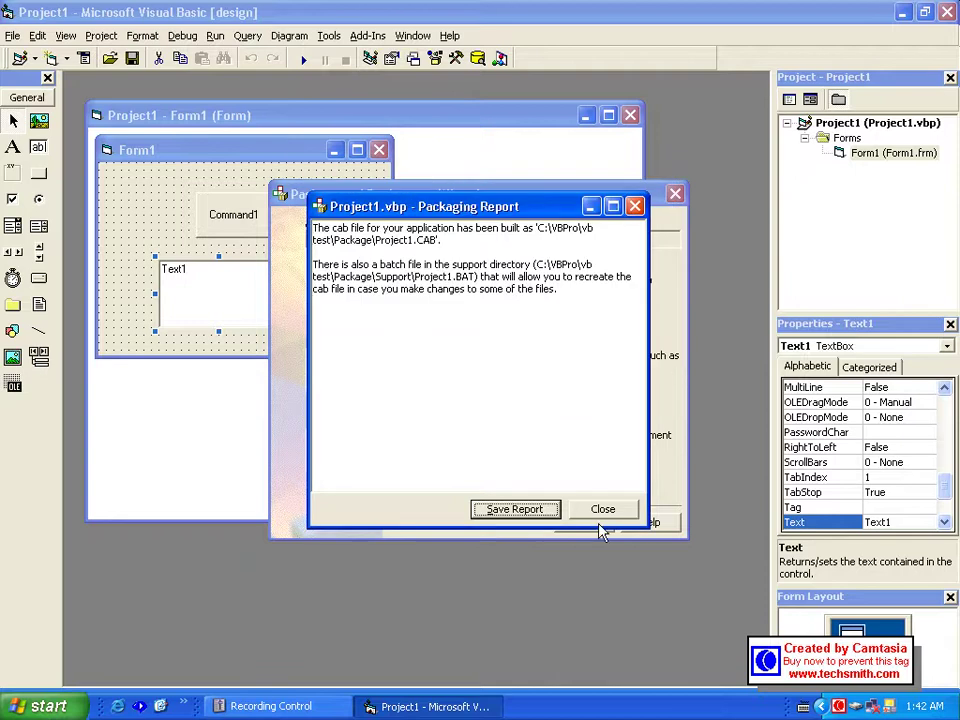
left_click(602, 513)
left_click(583, 522)
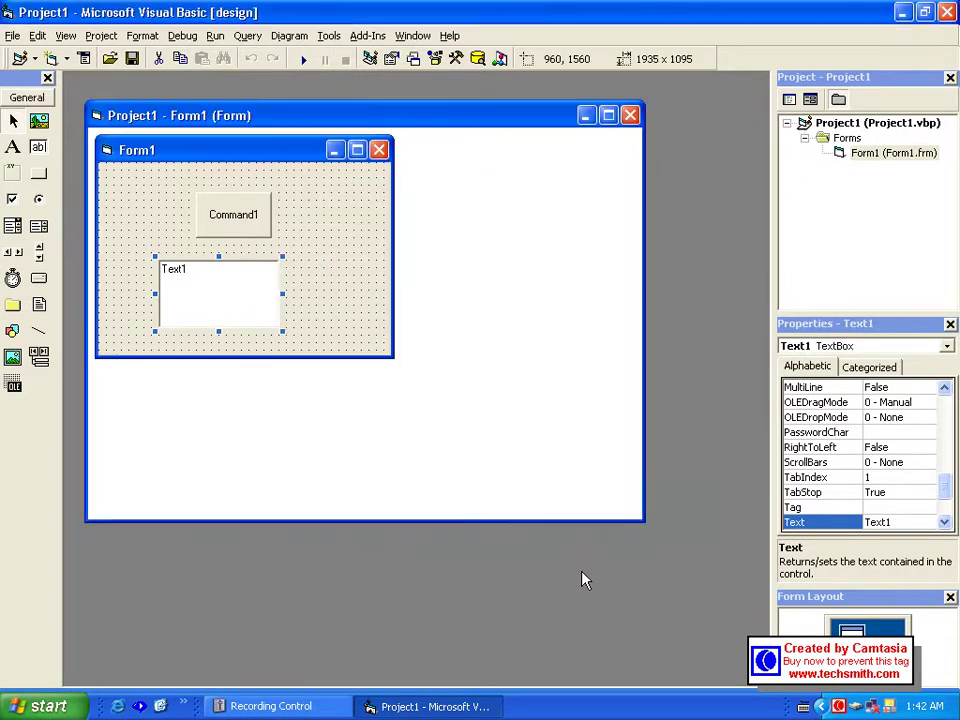
Switch to Windows Explorer and open the folder C:\VBPro\vb test\Package
key("super+d")
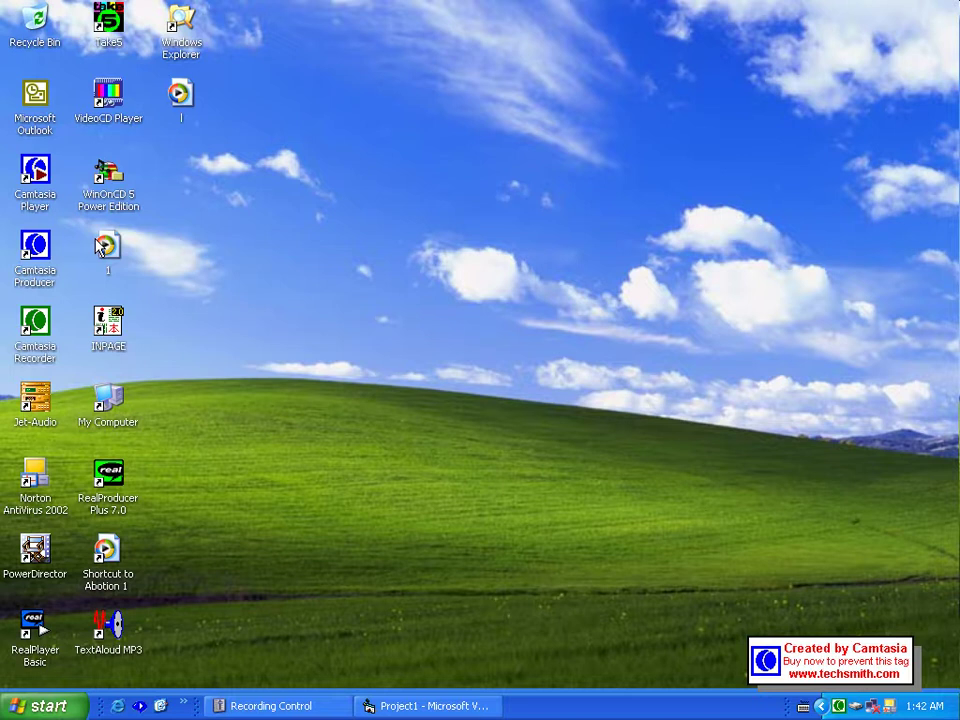
double_click(181, 45)
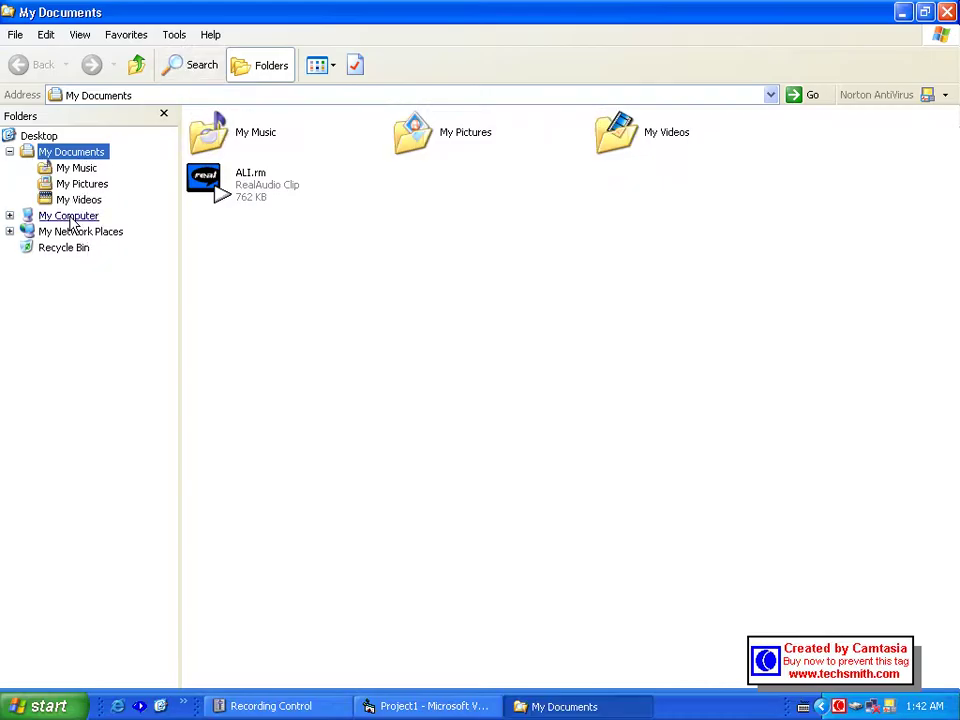
left_click(70, 216)
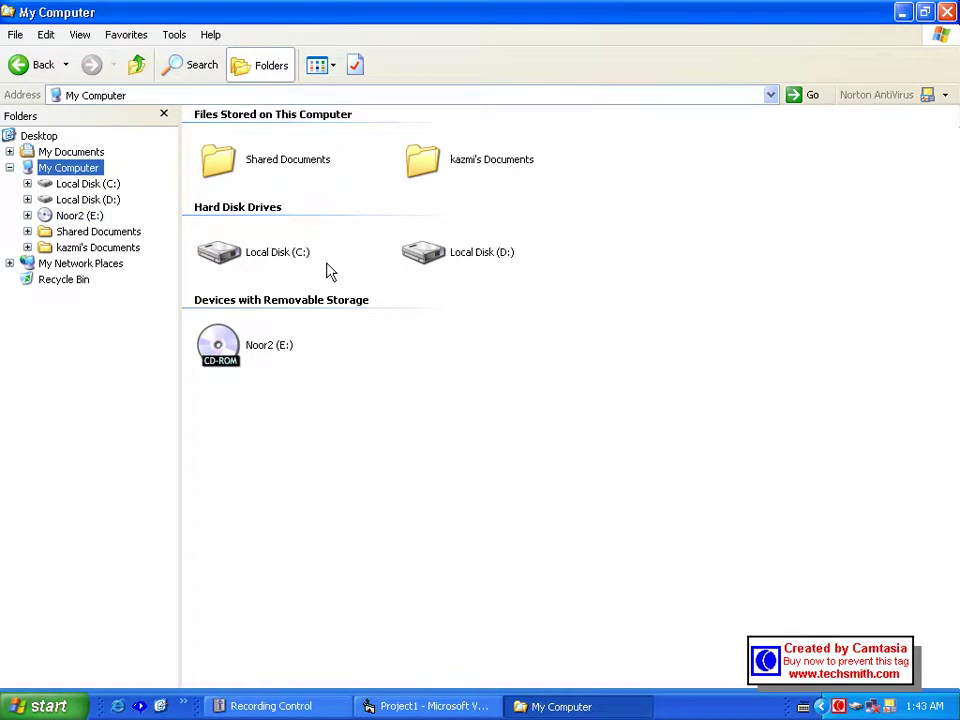
double_click(232, 260)
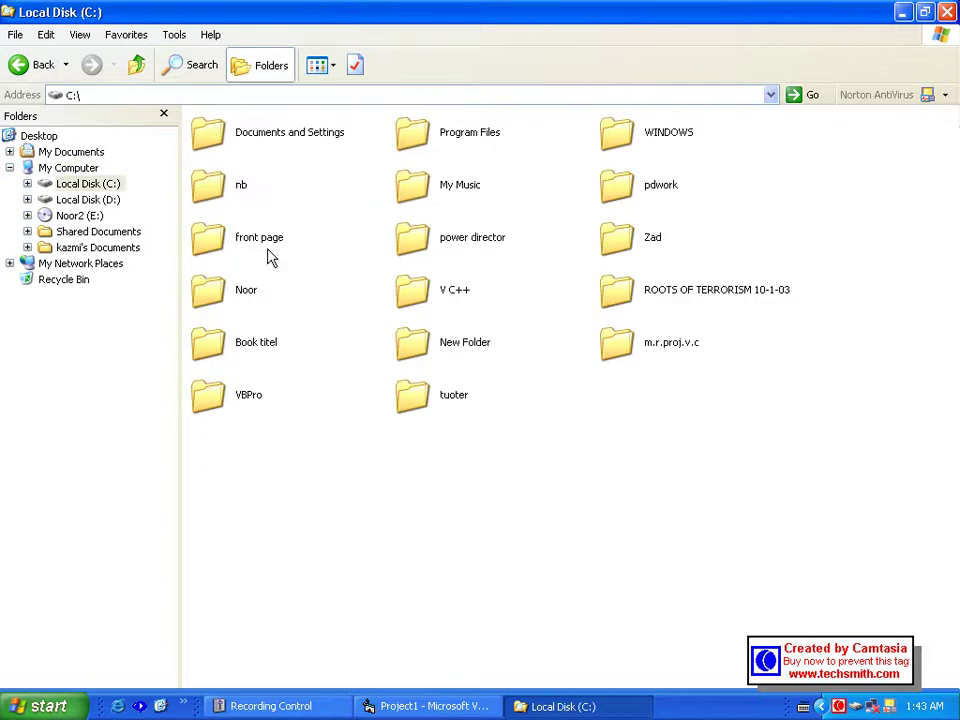
double_click(248, 392)
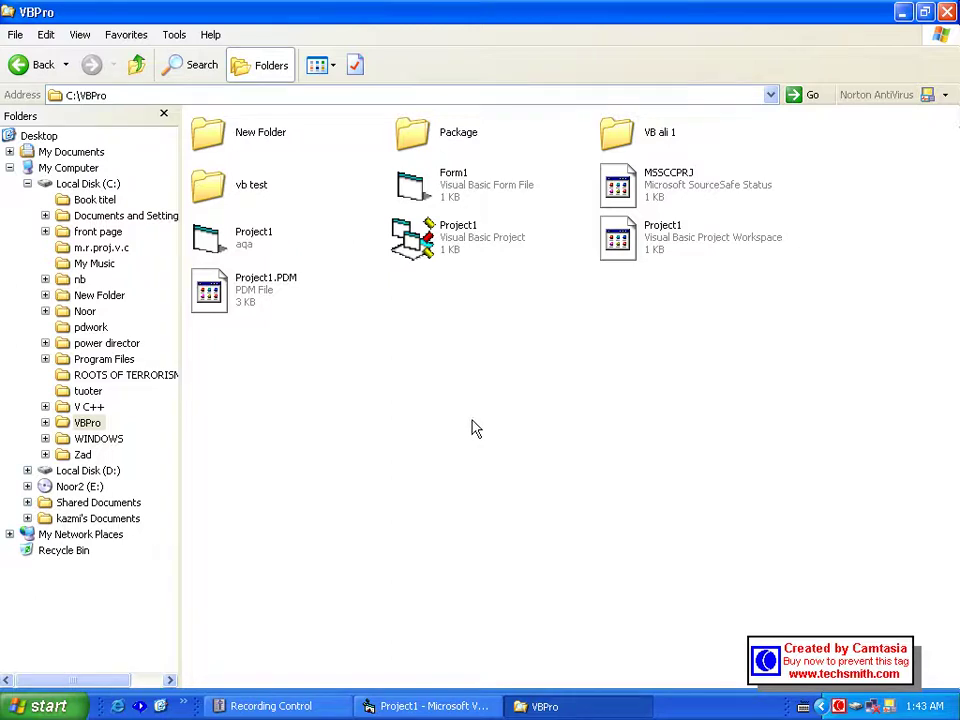
double_click(232, 182)
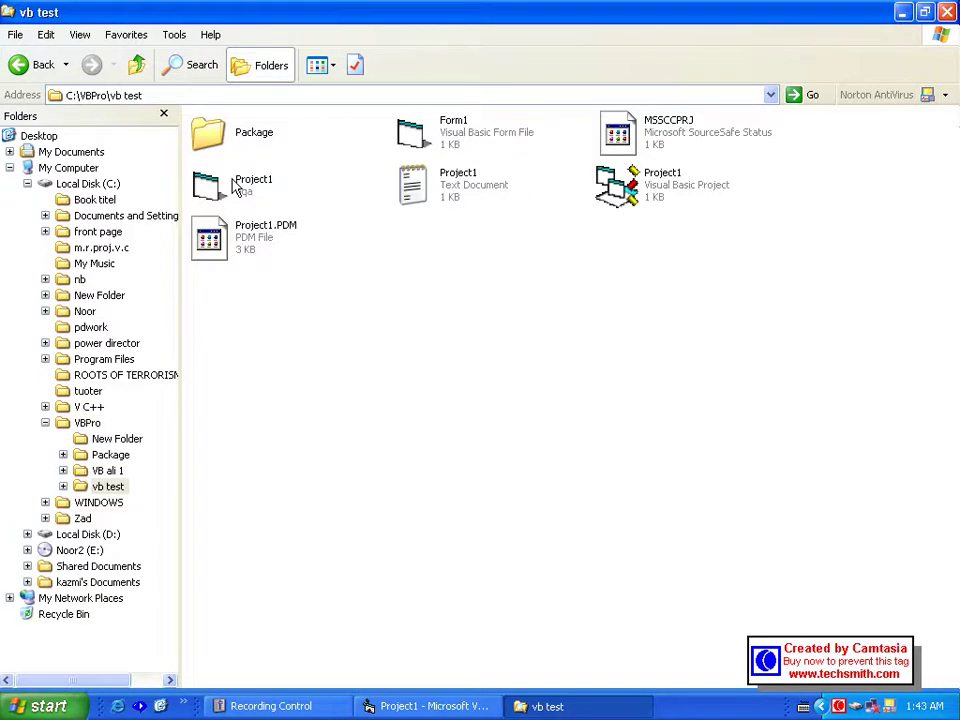
left_click(236, 144)
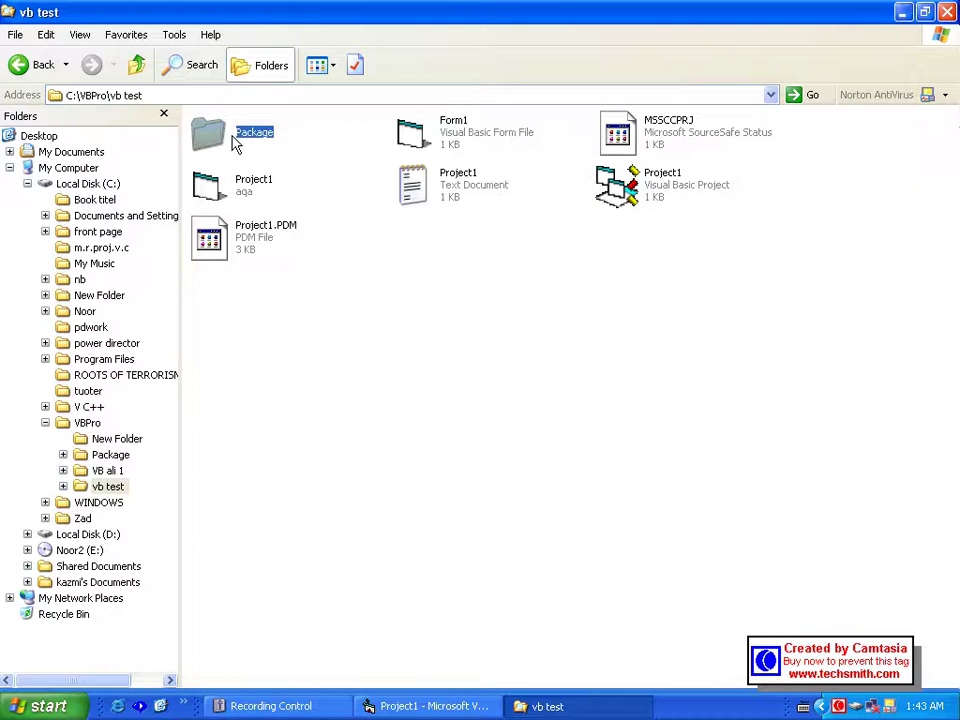
double_click(232, 142)
Run the package's setup program and install aqa to C:\Program Files\Project1\ with the program group aqa
left_click(638, 142)
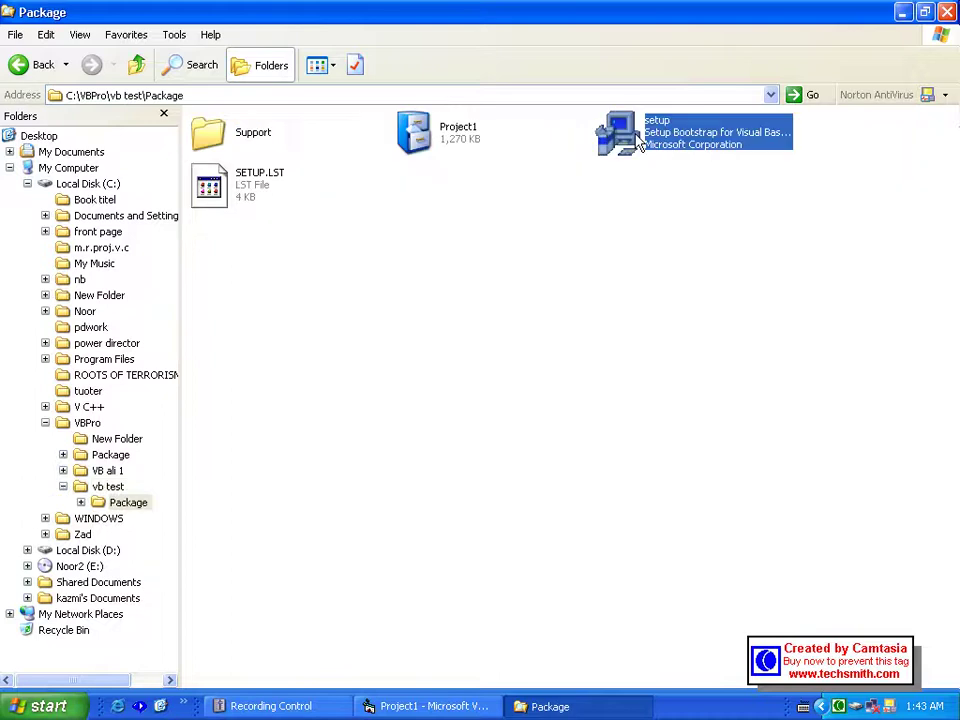
double_click(638, 142)
key("Return")
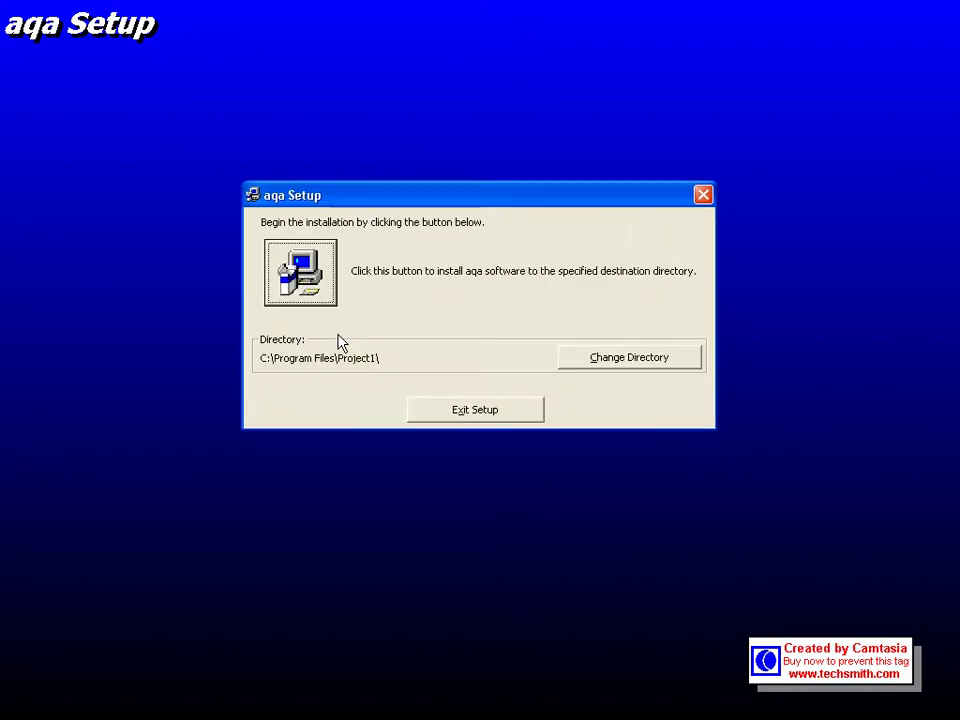
left_click(285, 265)
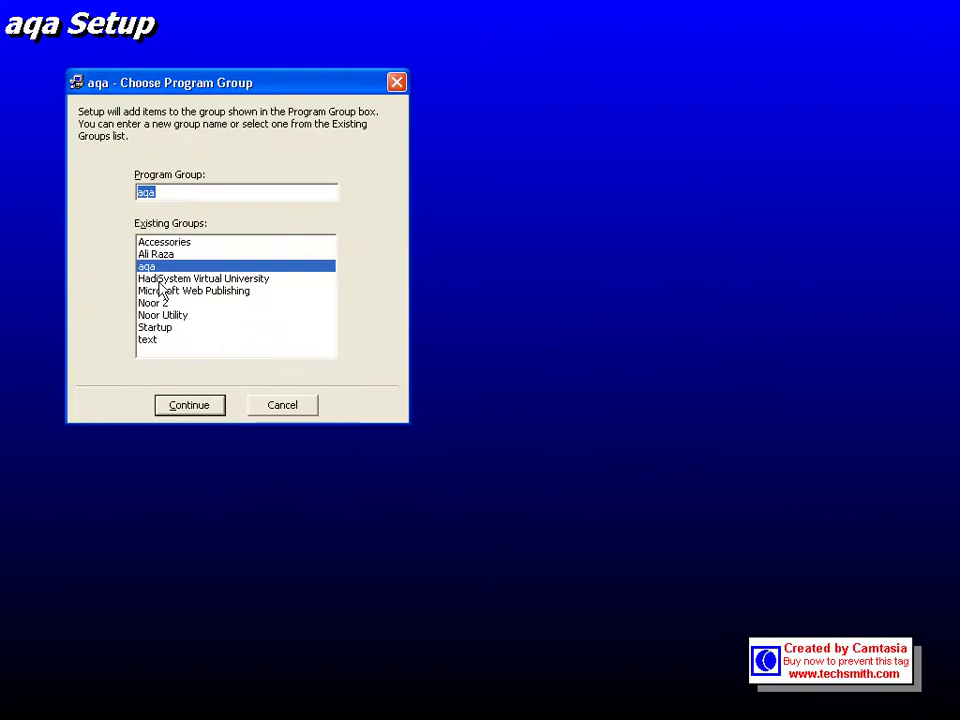
left_click(184, 413)
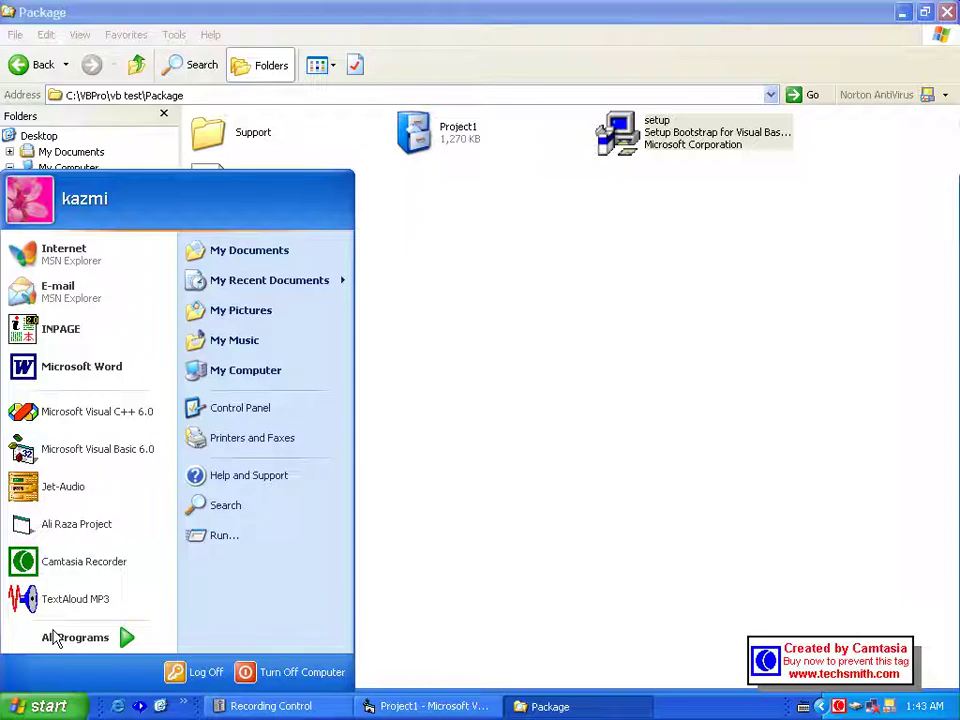
Launch the installed aqa program from the aqa program group and test Command1 on Form1 before closing it
left_click(56, 637)
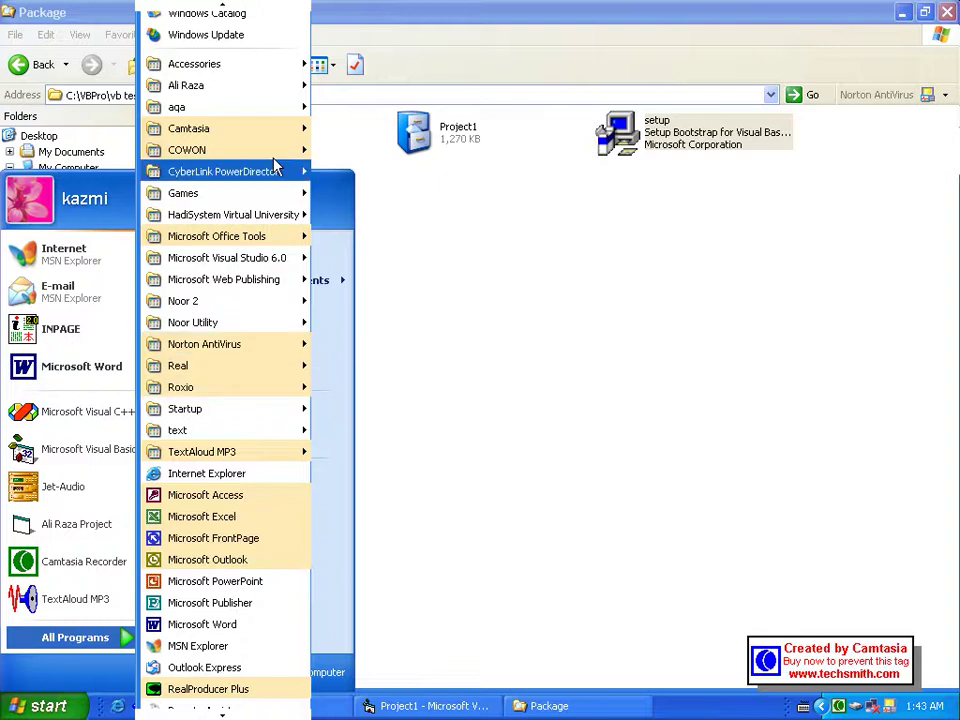
mouse_move(252, 116)
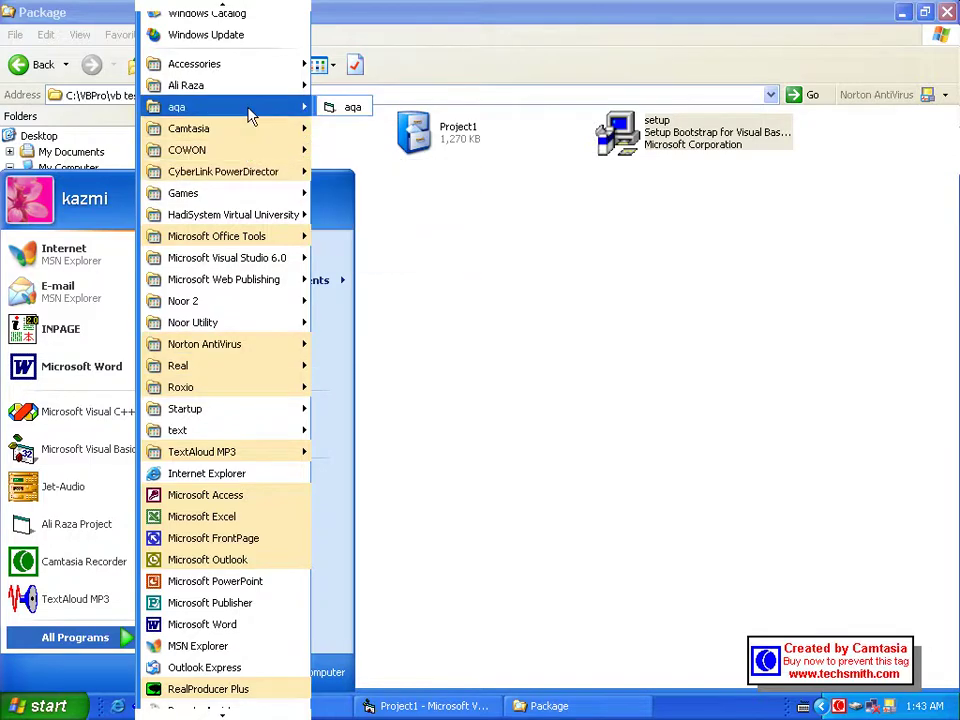
left_click(355, 108)
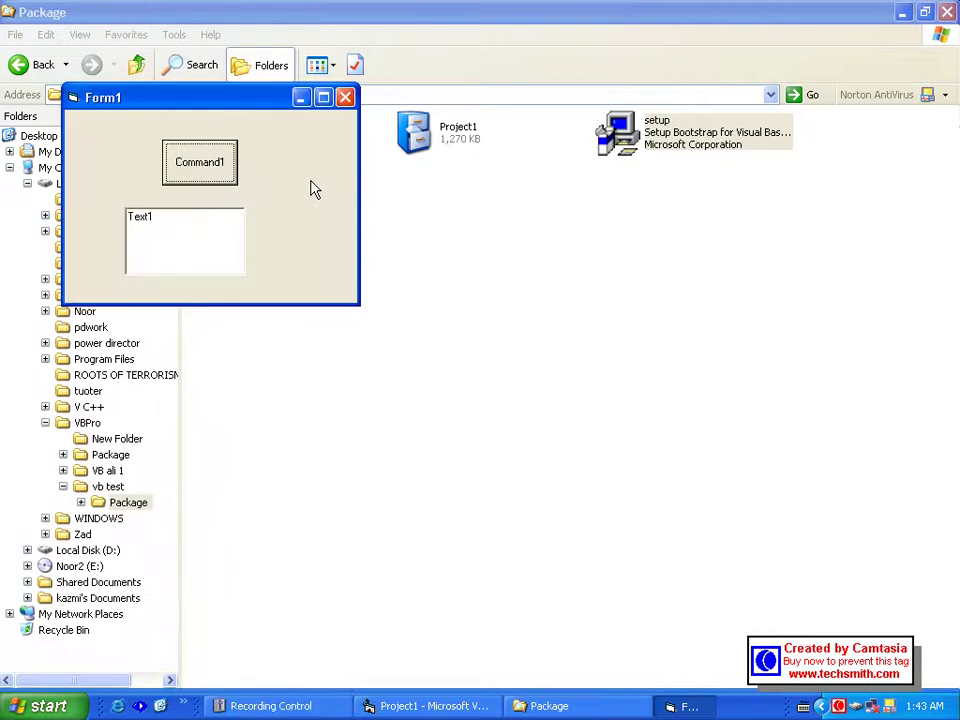
left_click(210, 171)
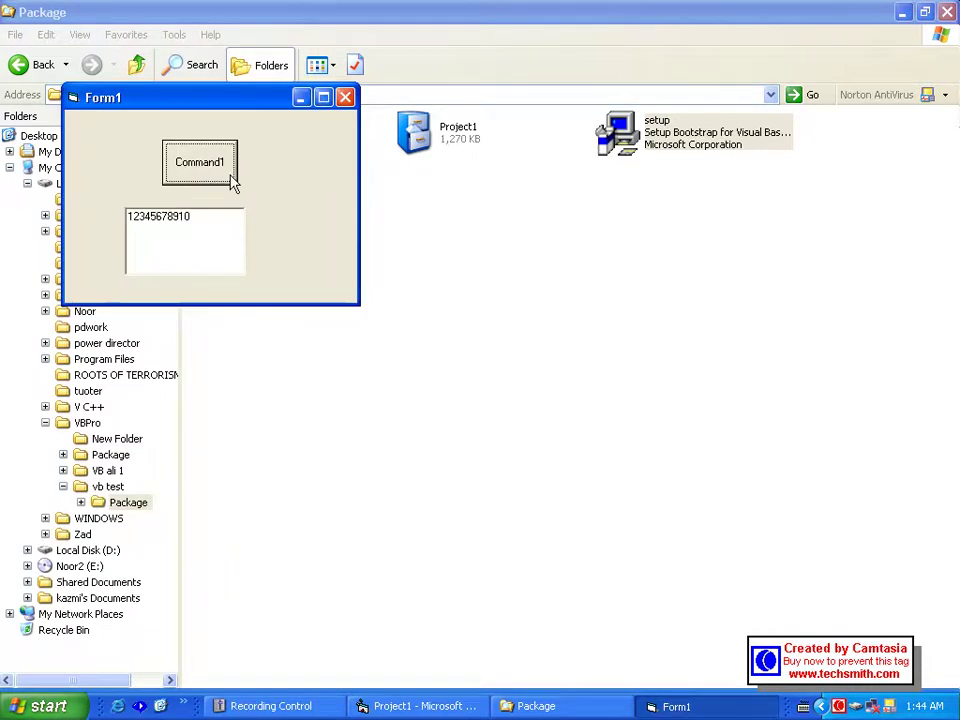
left_click(345, 97)
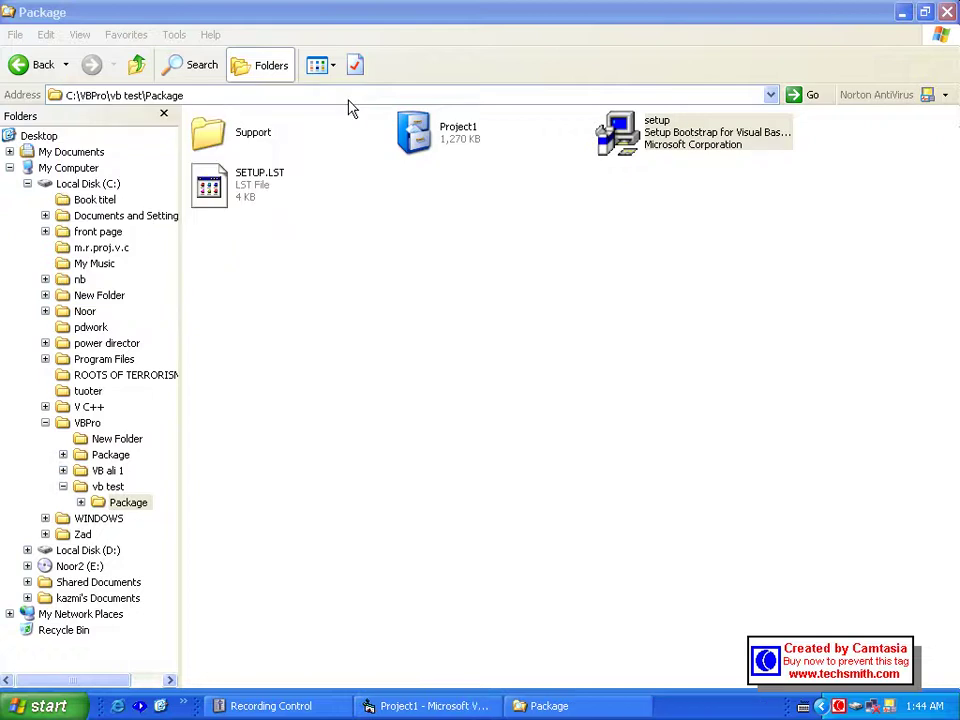
Minimize the Package folder window to reveal the desktop
left_click(535, 710)
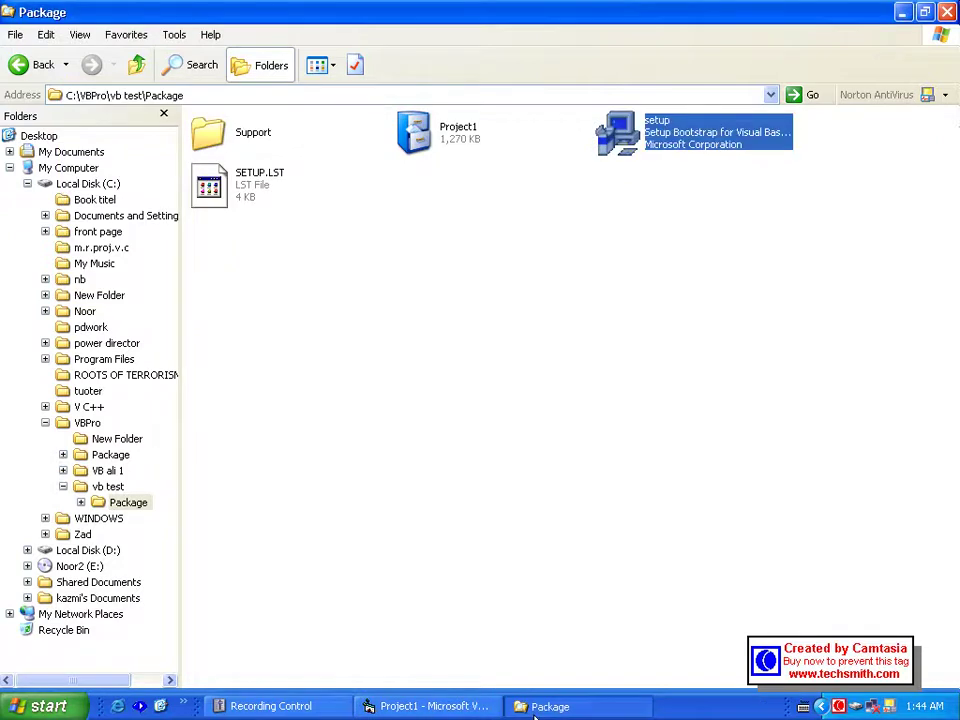
left_click(535, 710)
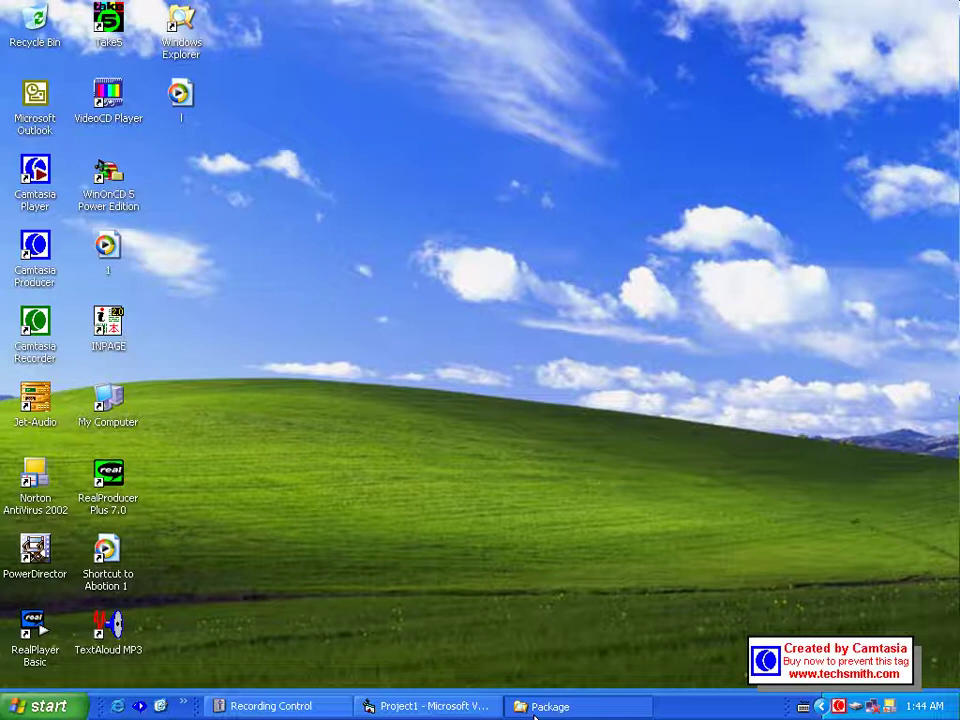